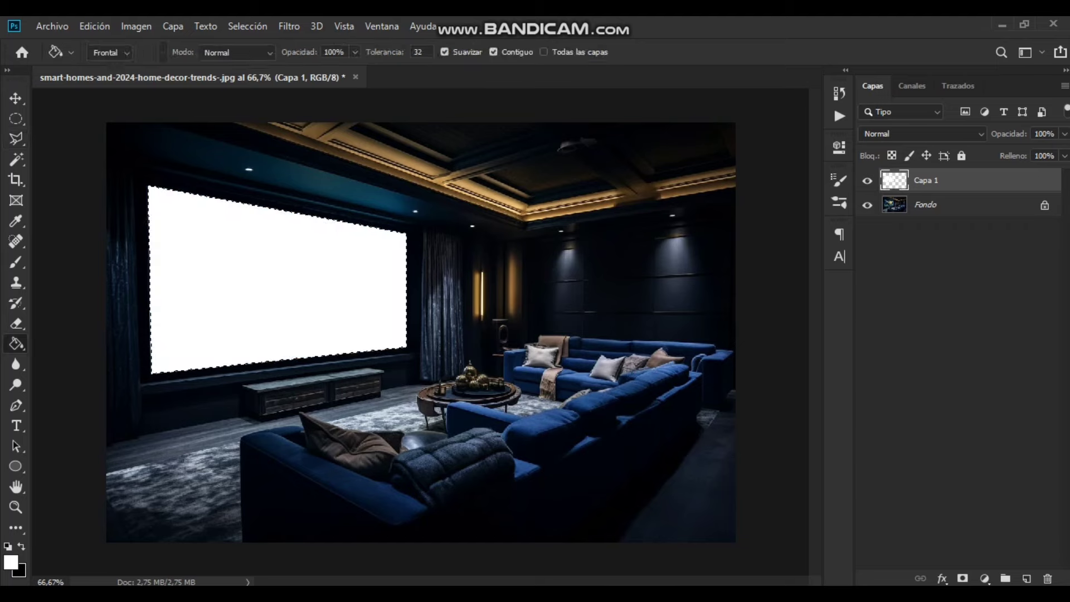
# Step: Bring up the jungle landscape image to place into the room scene
pyautogui.click(446, 532)
# Step: Place the jungle image on the room picture, scaled down and moved toward the screen
pyautogui.moveTo(179, 133); pyautogui.dragTo(420, 333)
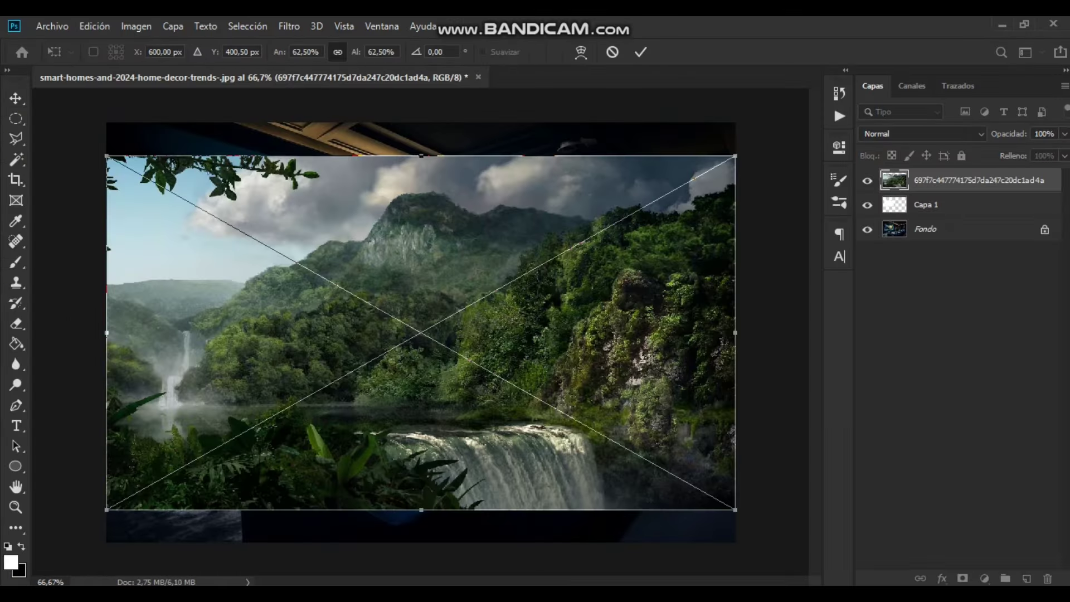
pyautogui.moveTo(735, 156); pyautogui.dragTo(490, 294)
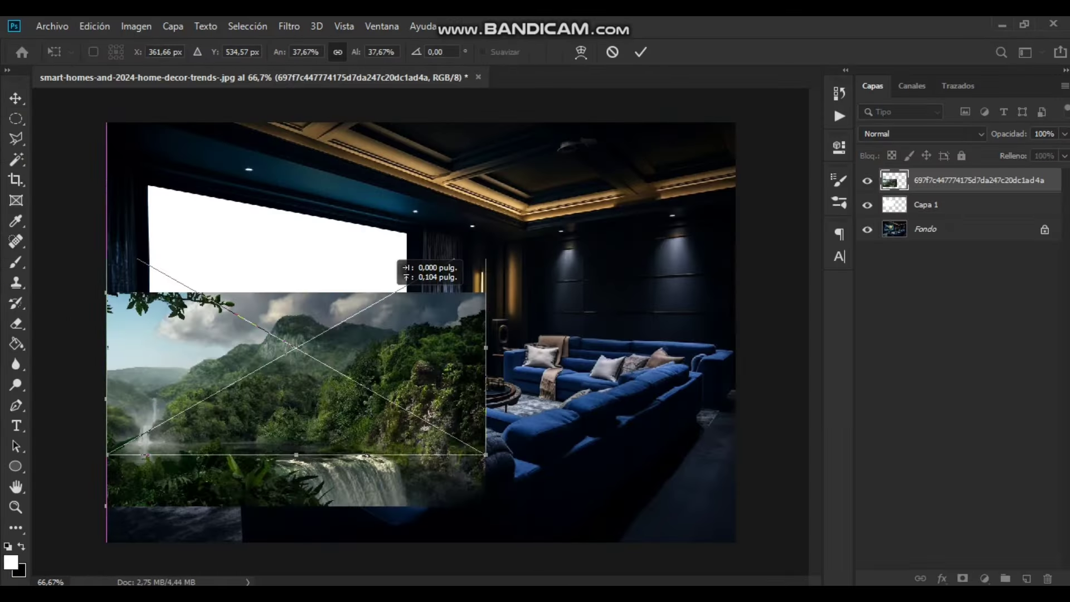
pyautogui.moveTo(299, 401); pyautogui.dragTo(310, 279)
# Step: Distort the jungle image's four corners onto the screen corners, then restore full opacity
pyautogui.click(1064, 134)
pyautogui.keyDown('ctrl'); pyautogui.moveTo(120, 174); pyautogui.dragTo(133, 176); pyautogui.keyUp('ctrl')
pyautogui.keyDown('ctrl'); pyautogui.moveTo(498, 173); pyautogui.dragTo(423, 210); pyautogui.keyUp('ctrl')
pyautogui.keyDown('ctrl'); pyautogui.moveTo(498, 385); pyautogui.dragTo(423, 358); pyautogui.keyUp('ctrl')
pyautogui.keyDown('ctrl'); pyautogui.moveTo(121, 385); pyautogui.dragTo(139, 390); pyautogui.keyUp('ctrl')
pyautogui.press('Return')
pyautogui.moveTo(1033, 151); pyautogui.dragTo(1062, 151)
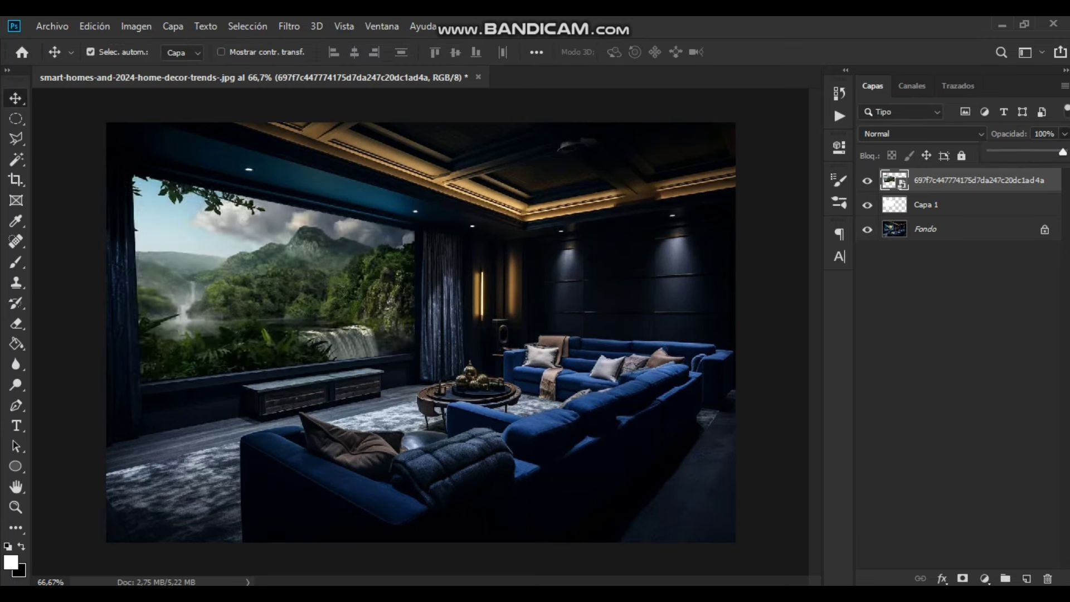
# Step: Mask the jungle layer to the white screen shape from Capa 1
pyautogui.keyDown('ctrl'); pyautogui.click(894, 205); pyautogui.keyUp('ctrl')
pyautogui.click(963, 577)
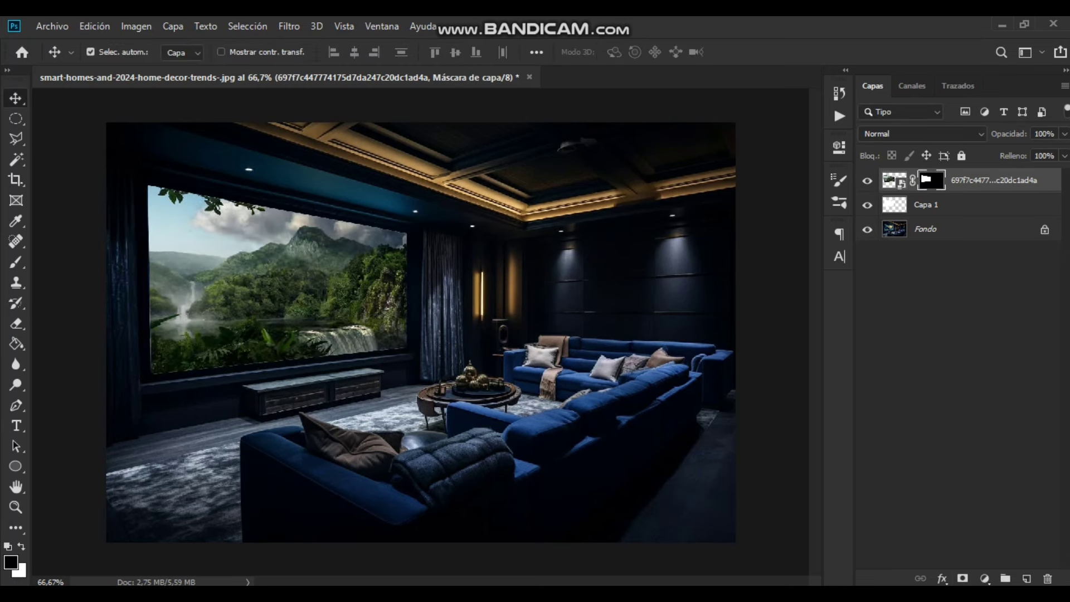
pyautogui.click(893, 180)
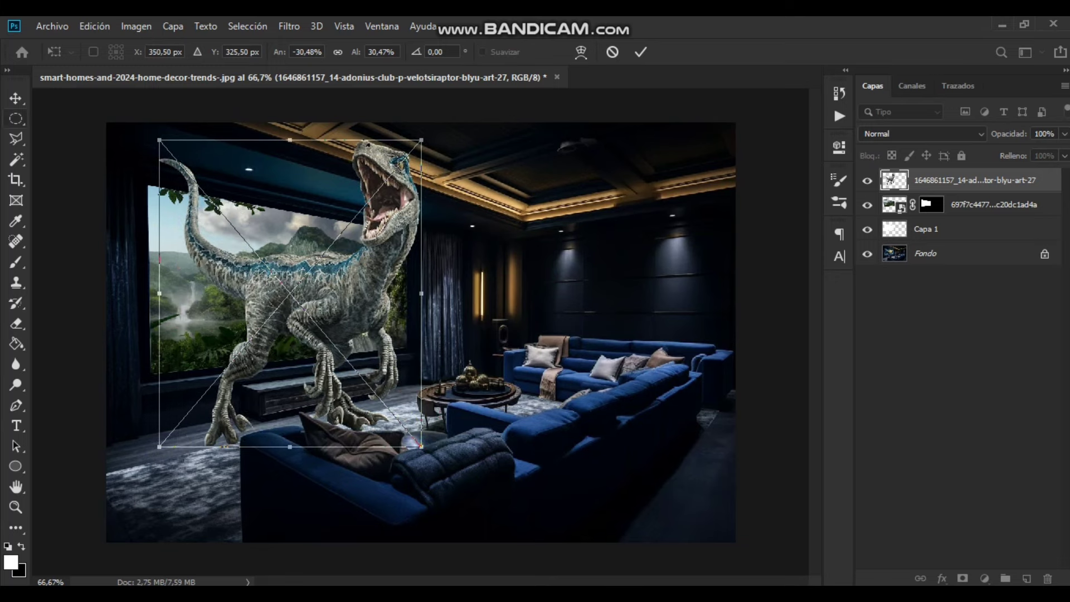
# Step: Commit the velociraptor placement and add a layer mask with the screen outline selected
pyautogui.press('Return')
pyautogui.keyDown('ctrl'); pyautogui.click(930, 205); pyautogui.keyUp('ctrl')
pyautogui.hotkey('ctrl', '1')
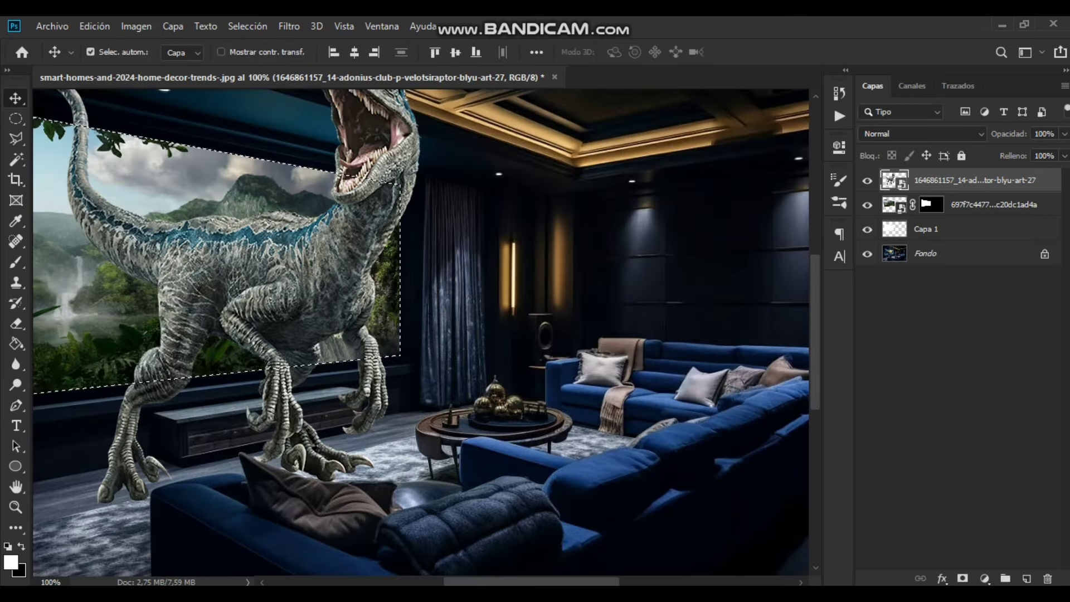
pyautogui.click(963, 578)
pyautogui.hotkey('ctrl', 'shift', 'd')
# Step: Paint black on the raptor mask outside the screen, using a smaller softer brush near the feet
pyautogui.press('b')
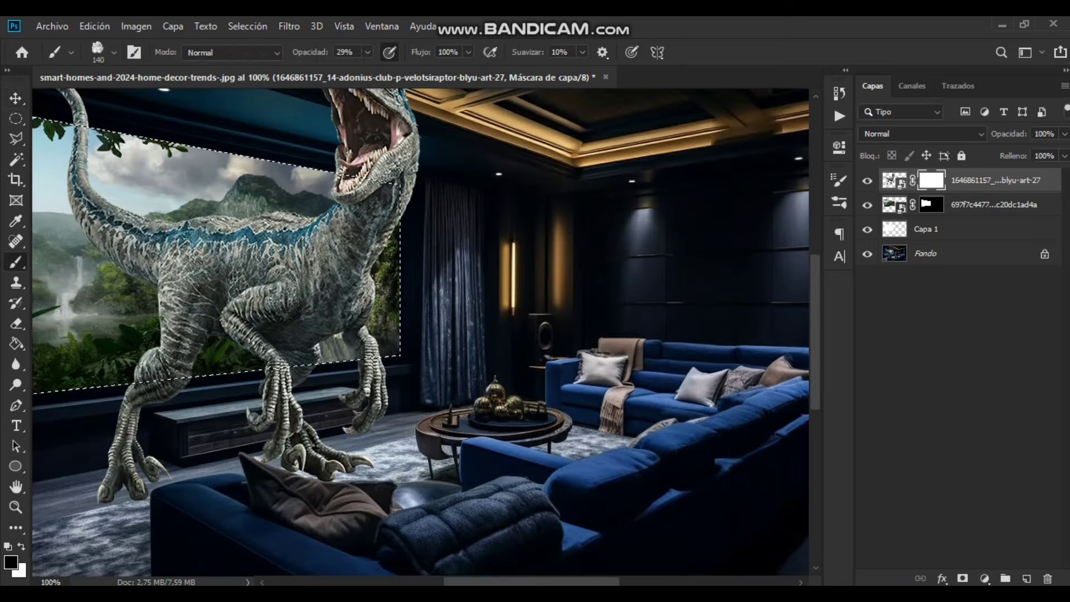
pyautogui.press('0')
pyautogui.hotkey('ctrl', 'shift', 'i')
pyautogui.moveTo(184, 385); pyautogui.dragTo(117, 491)
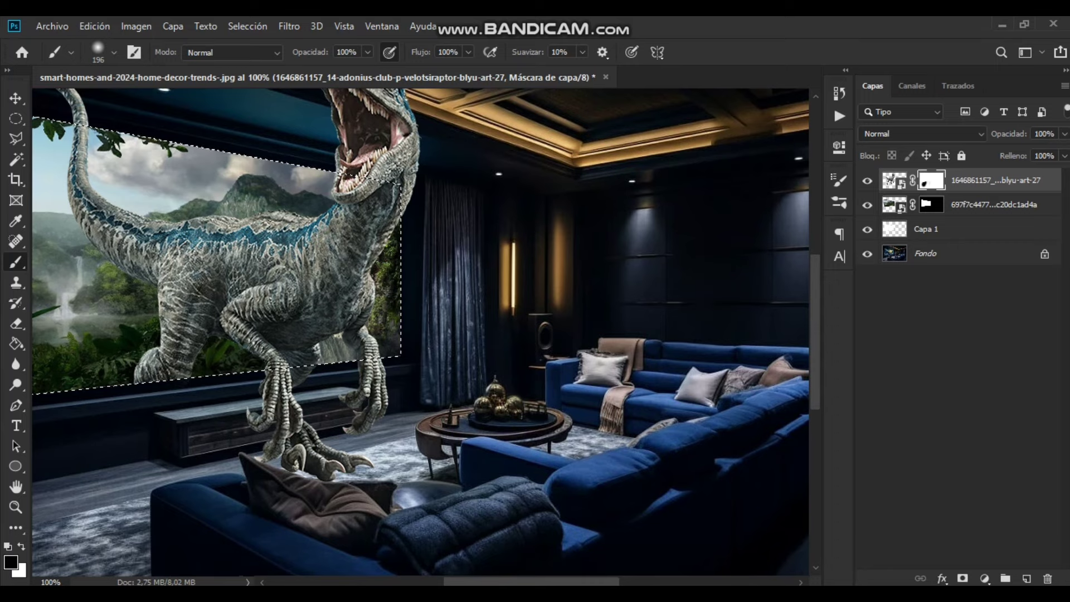
pyautogui.hotkey('ctrl', '-')
pyautogui.hotkey('ctrl', '+')
pyautogui.hotkey('ctrl', '+')
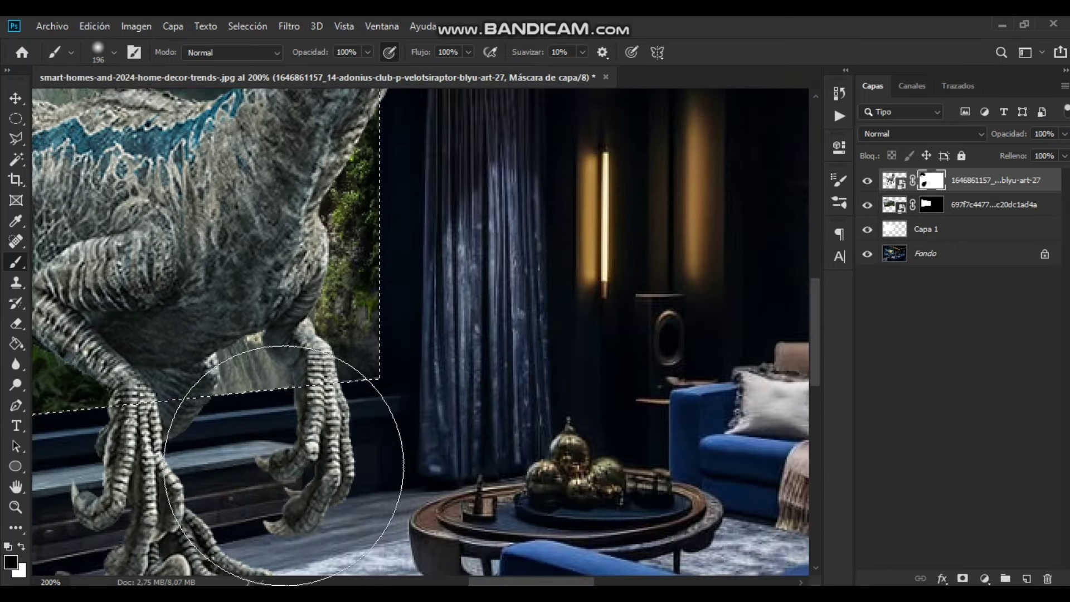
pyautogui.click(113, 52)
pyautogui.press('Return')
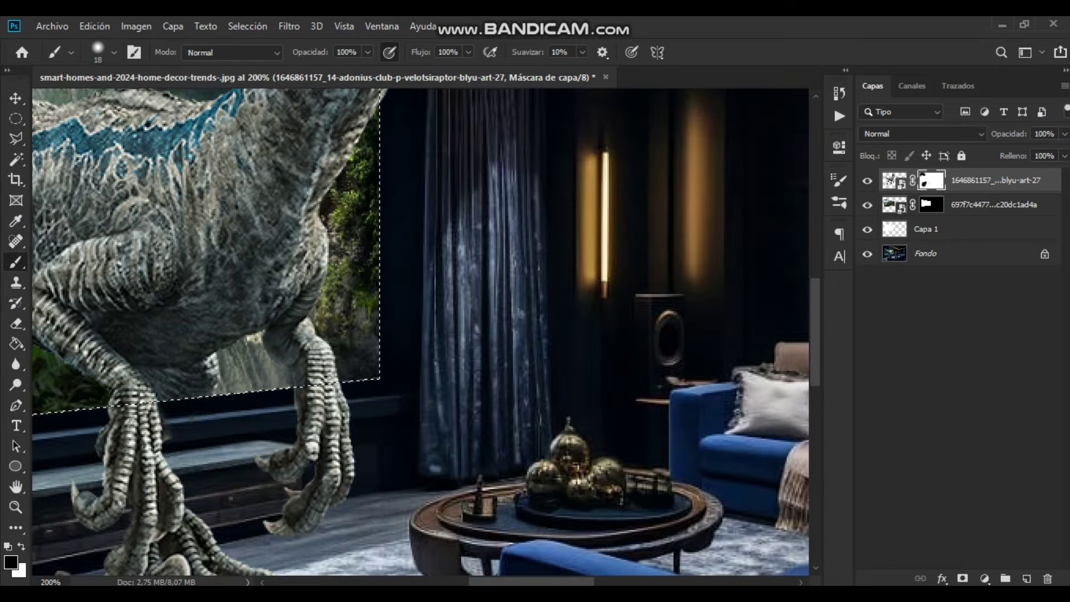
pyautogui.scroll(-3, 420, 332)
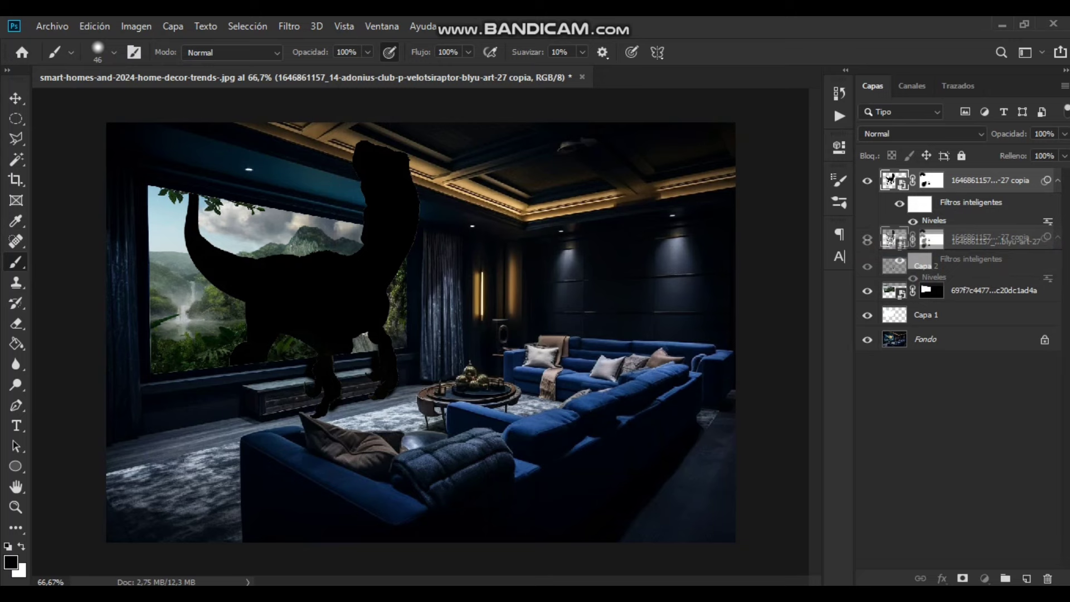
# Step: Start a Free Transform on the black silhouette copy
pyautogui.hotkey('ctrl', 't')
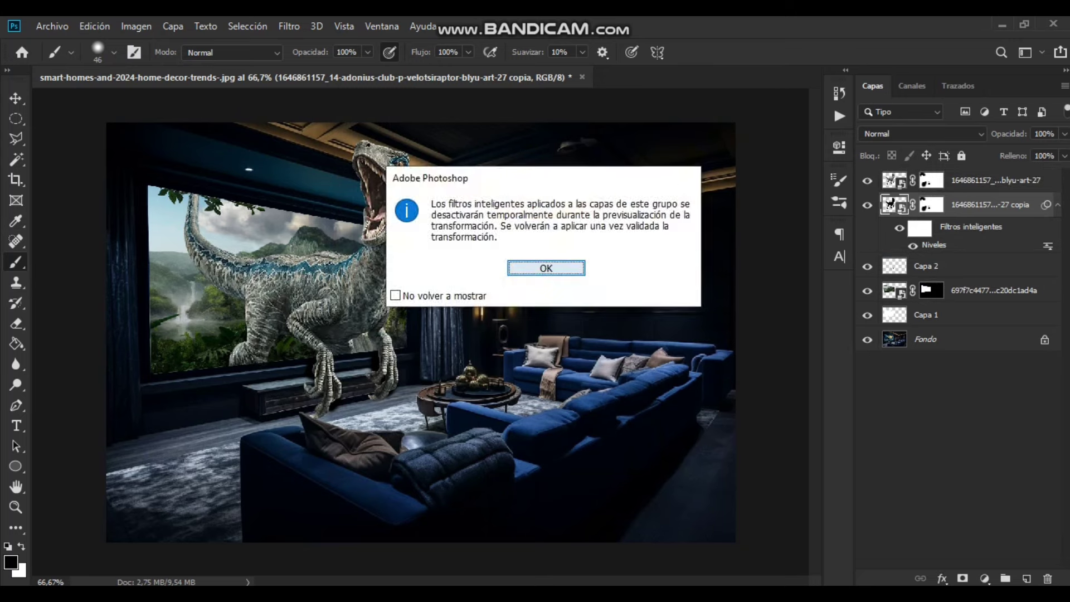
# Step: Offset the silhouette copy downward as a cast shadow and commit the transform
pyautogui.click(547, 332)
pyautogui.moveTo(384, 222); pyautogui.dragTo(390, 270)
pyautogui.press('Return')
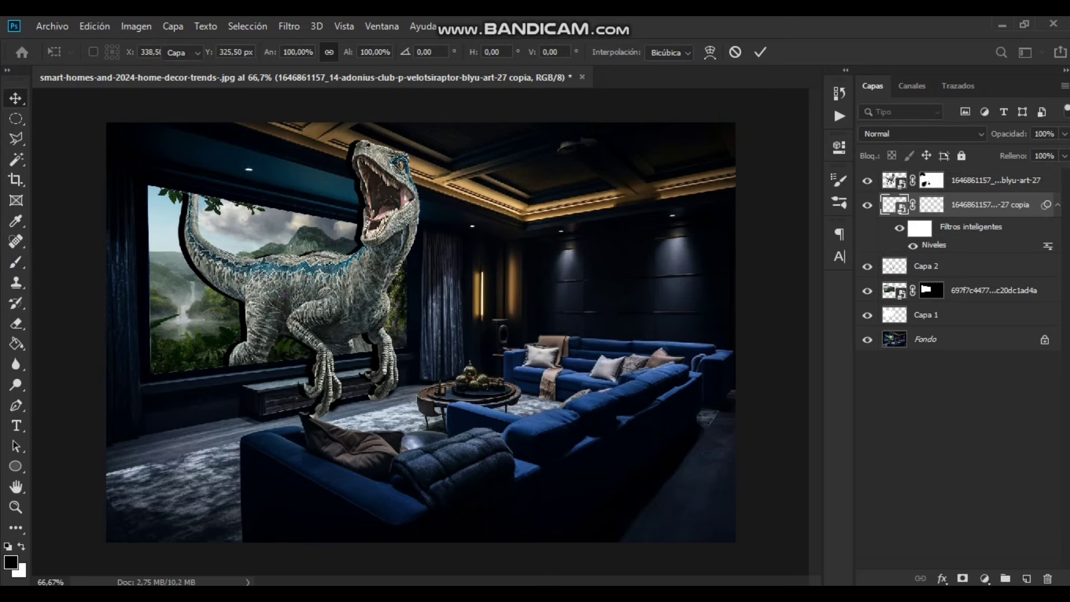
pyautogui.hotkey('ctrl', 'e')
# Step: Soften the shadow with a larger Gaussian Blur radius and fade it to about 74% opacity
pyautogui.click(289, 26)
pyautogui.click(551, 294)
pyautogui.moveTo(788, 377); pyautogui.dragTo(761, 376)
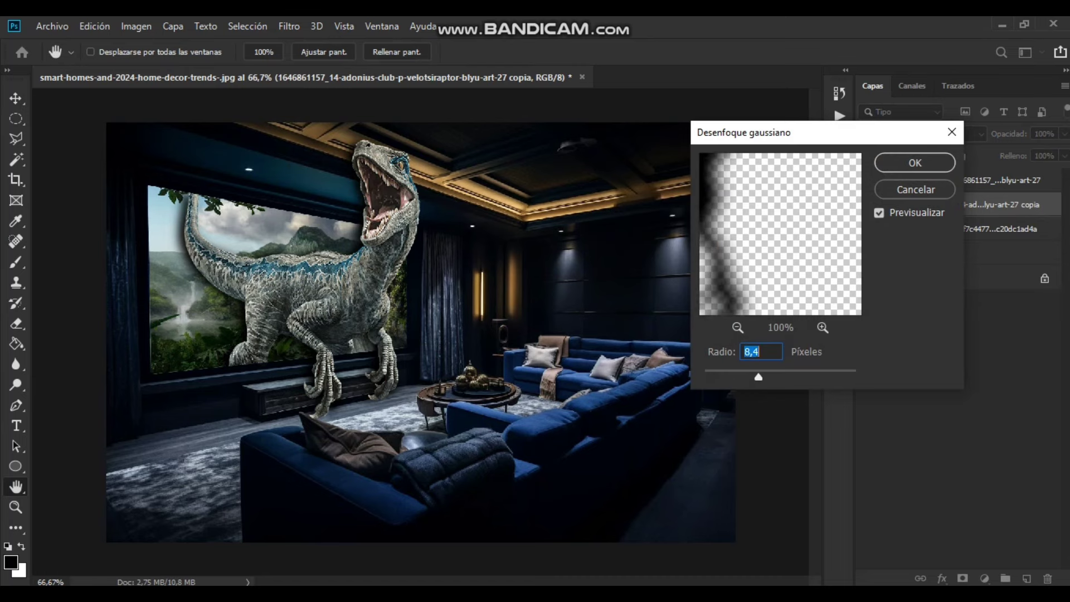
pyautogui.press('Return')
pyautogui.click(1064, 133)
pyautogui.moveTo(1061, 151); pyautogui.dragTo(1044, 152)
# Step: Add a mask to the shadow layer and blur the contact shadow at 3.5 px
pyautogui.click(962, 578)
pyautogui.press('b')
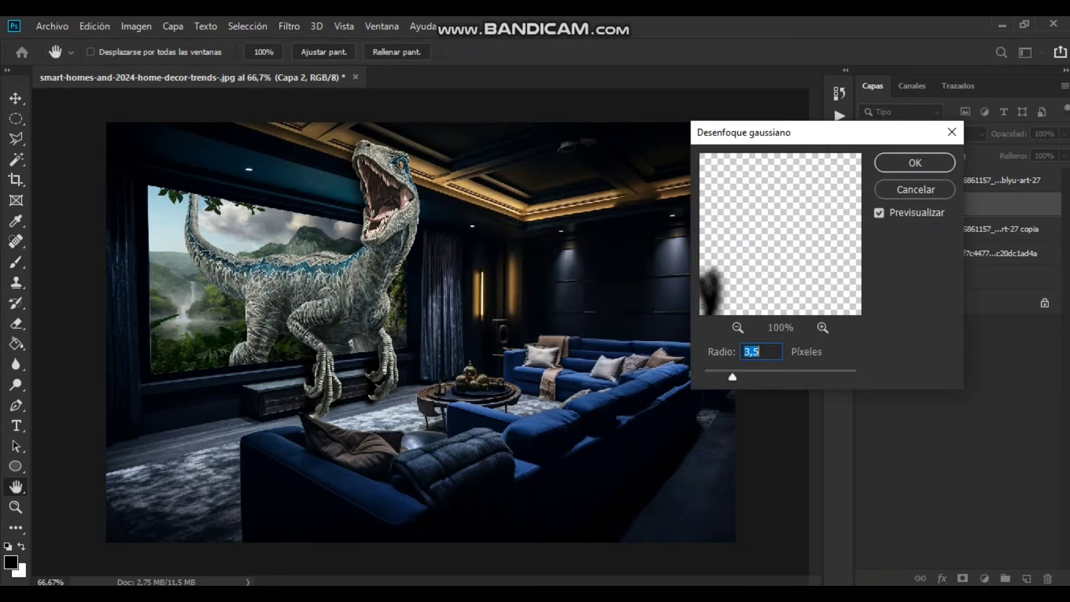
pyautogui.press('Return')
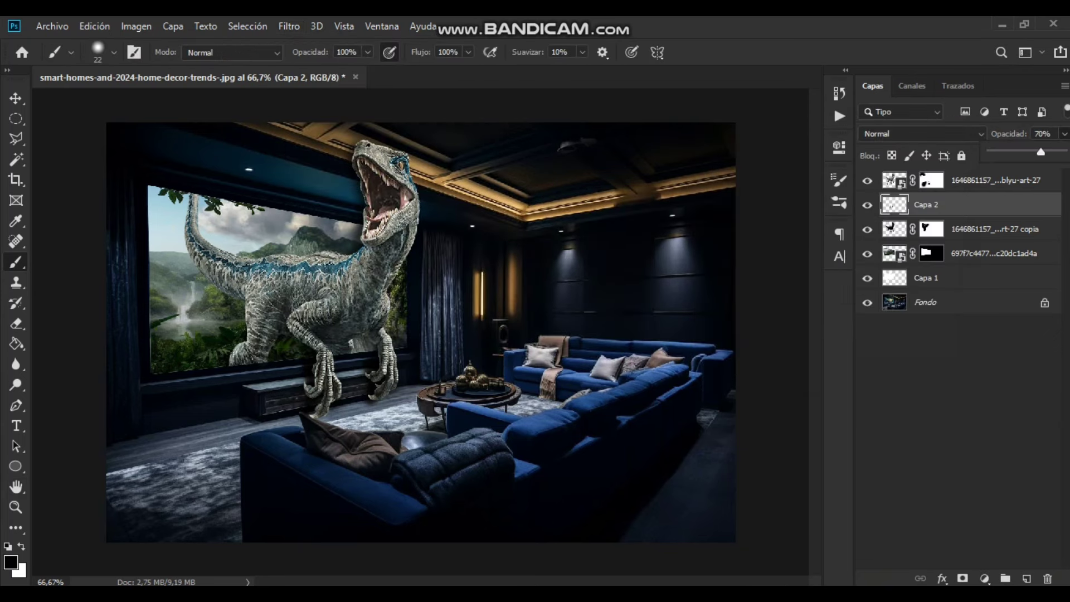
# Step: Select the room background layer and duplicate it
pyautogui.hotkey('alt', '[')
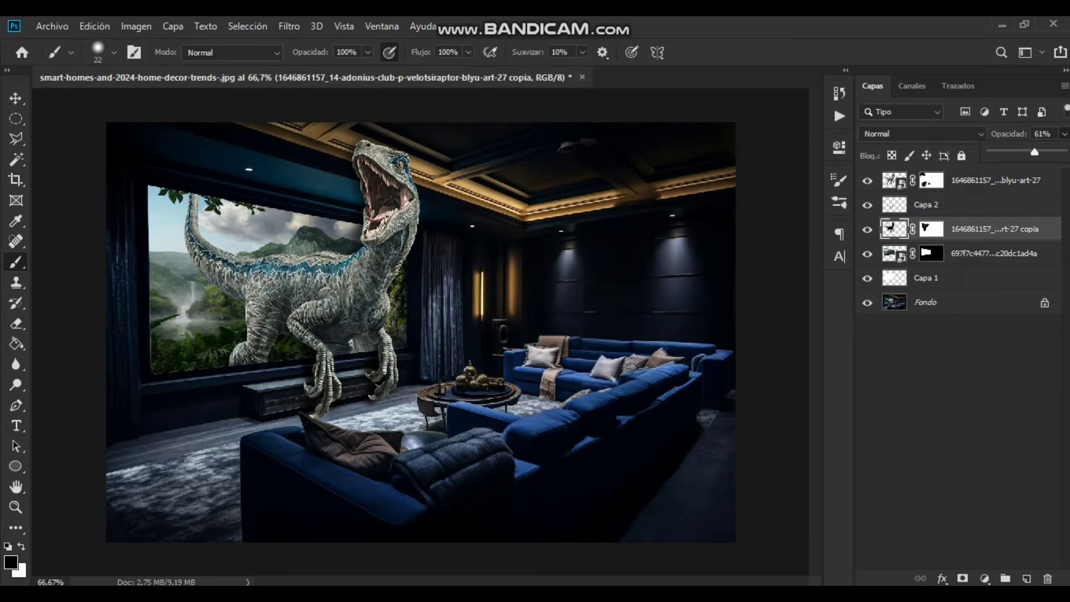
pyautogui.hotkey('alt', ',')
pyautogui.hotkey('ctrl', 'j')
pyautogui.hotkey('ctrl', '-')
# Step: Apply a Color Balance adjustment nudged slightly toward red
pyautogui.click(136, 26)
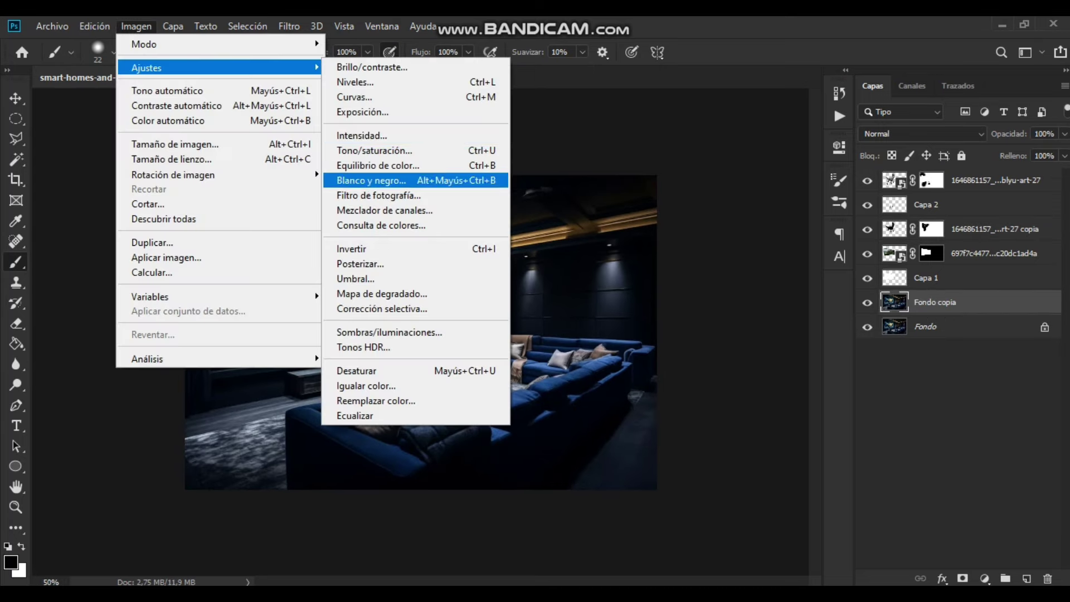
pyautogui.click(379, 179)
pyautogui.press('Up')
pyautogui.press('Up')
pyautogui.press('Up')
pyautogui.press('Up')
pyautogui.press('Up')
pyautogui.press('Up')
pyautogui.press('Return')
# Step: Select the velociraptor layer and bring up the Camera Raw filter on it
pyautogui.press('b')
pyautogui.hotkey('alt', '.')
pyautogui.click(289, 27)
pyautogui.click(323, 120)
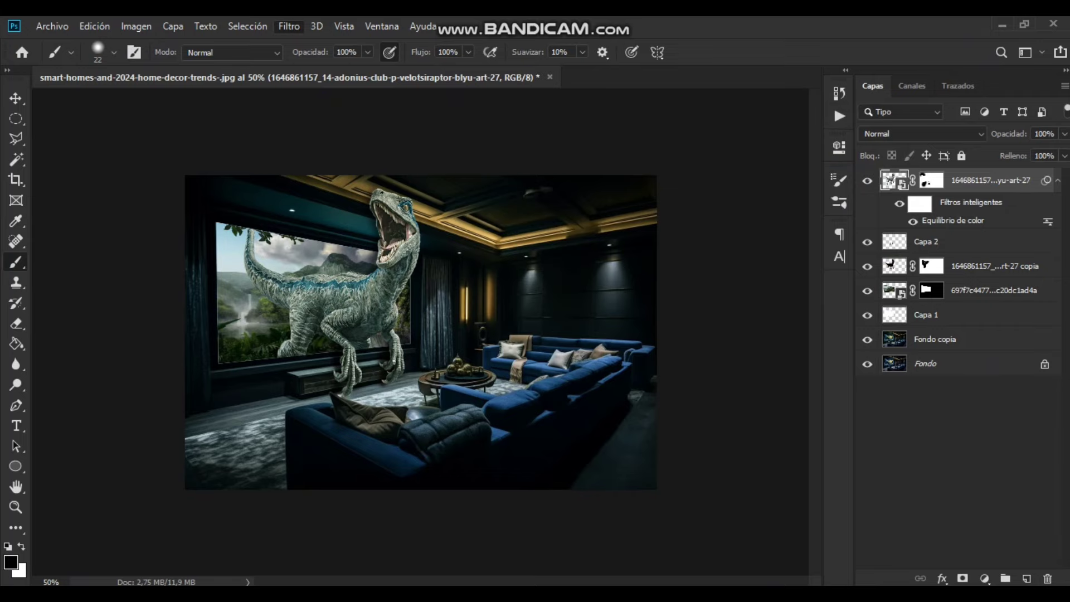
# Step: Boost the velociraptor's Clarity, darken its midtones with Curves, and paint a rug shadow on a new layer
pyautogui.moveTo(926, 445); pyautogui.dragTo(950, 445)
pyautogui.press('Return')
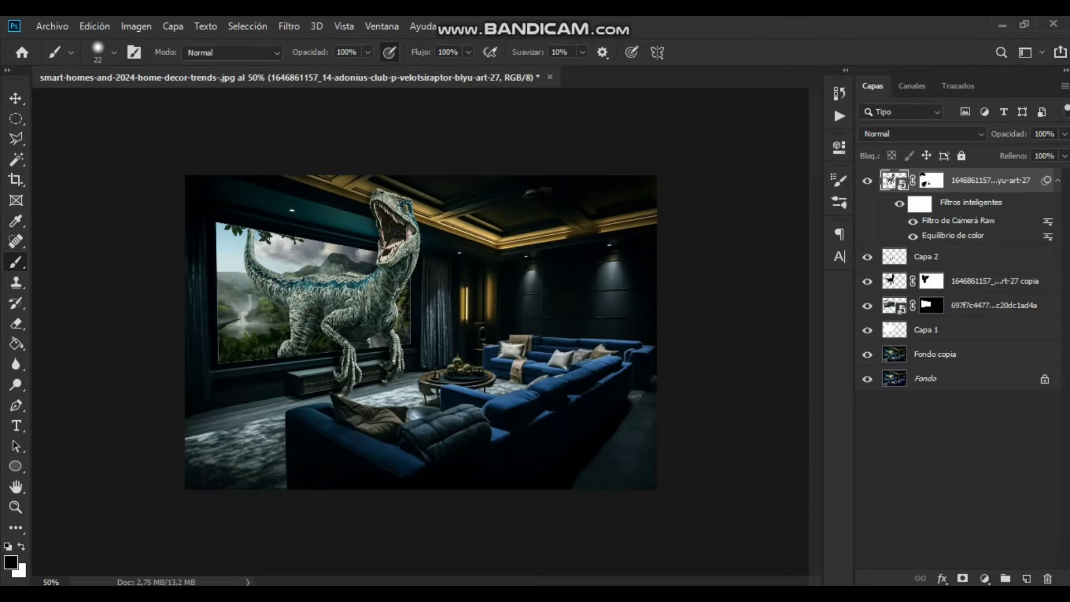
pyautogui.click(135, 26)
pyautogui.click(370, 95)
pyautogui.moveTo(632, 271)
pyautogui.mouseDown()
pyautogui.moveTo(631, 286)
pyautogui.moveTo(645, 289)
pyautogui.mouseUp()
pyautogui.click(662, 267)
pyautogui.moveTo(612, 96)
pyautogui.mouseDown()
pyautogui.moveTo(666, 105)
pyautogui.moveTo(762, 151)
pyautogui.moveTo(672, 145)
pyautogui.mouseUp()
pyautogui.moveTo(722, 316); pyautogui.dragTo(736, 296)
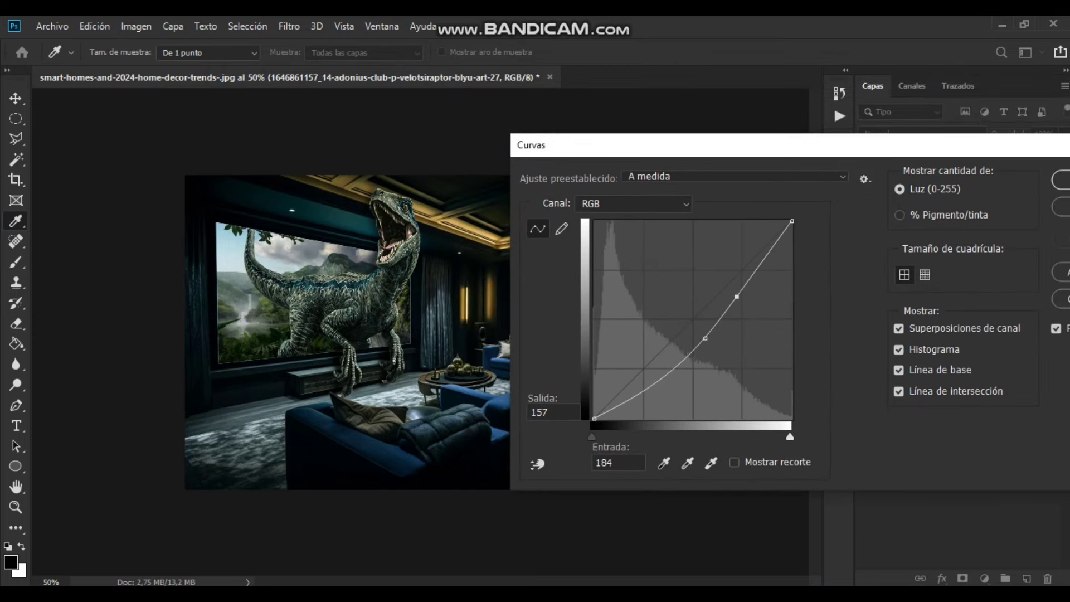
pyautogui.press('Return')
pyautogui.hotkey('ctrl', 'shift', 'alt', 'n')
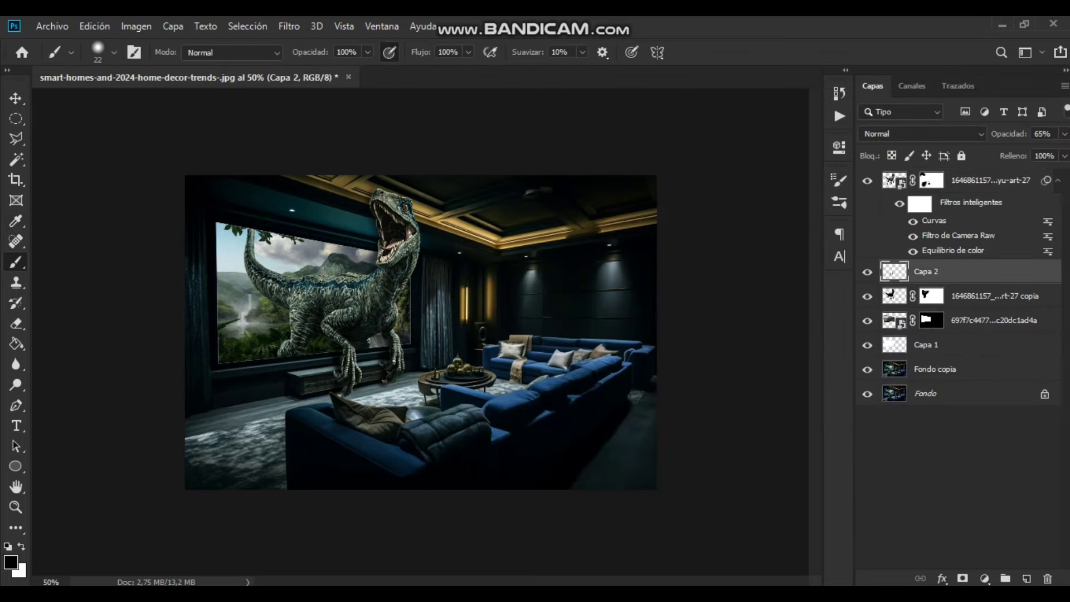
pyautogui.moveTo(370, 393); pyautogui.dragTo(366, 396)
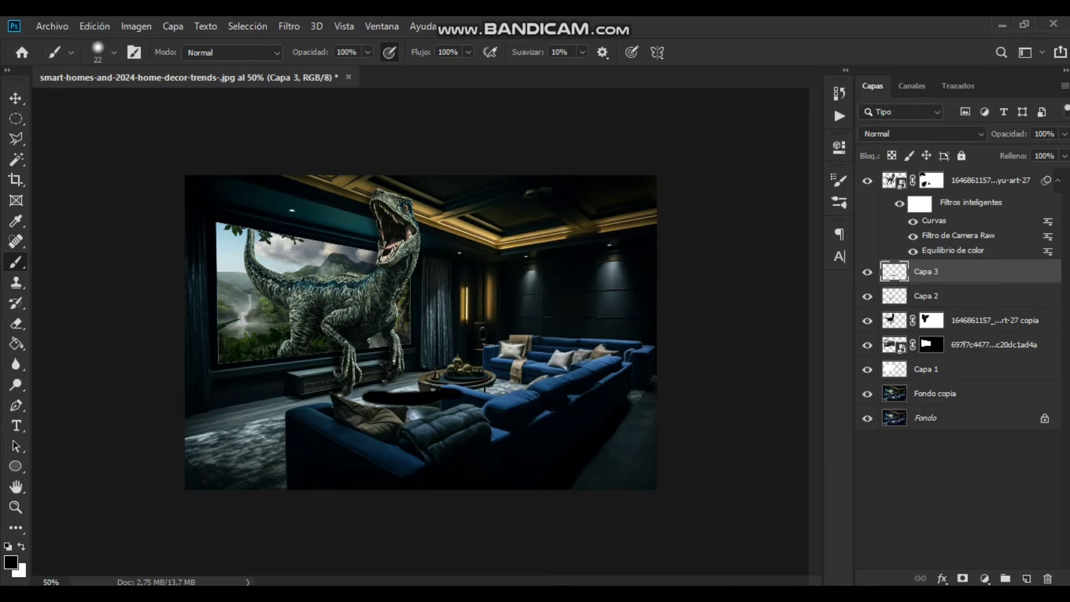
# Step: Erase parts of the rug-shadow stroke and apply a Gaussian Blur to it
pyautogui.press('e')
pyautogui.click(289, 27)
pyautogui.click(574, 318)
pyautogui.press('Return')
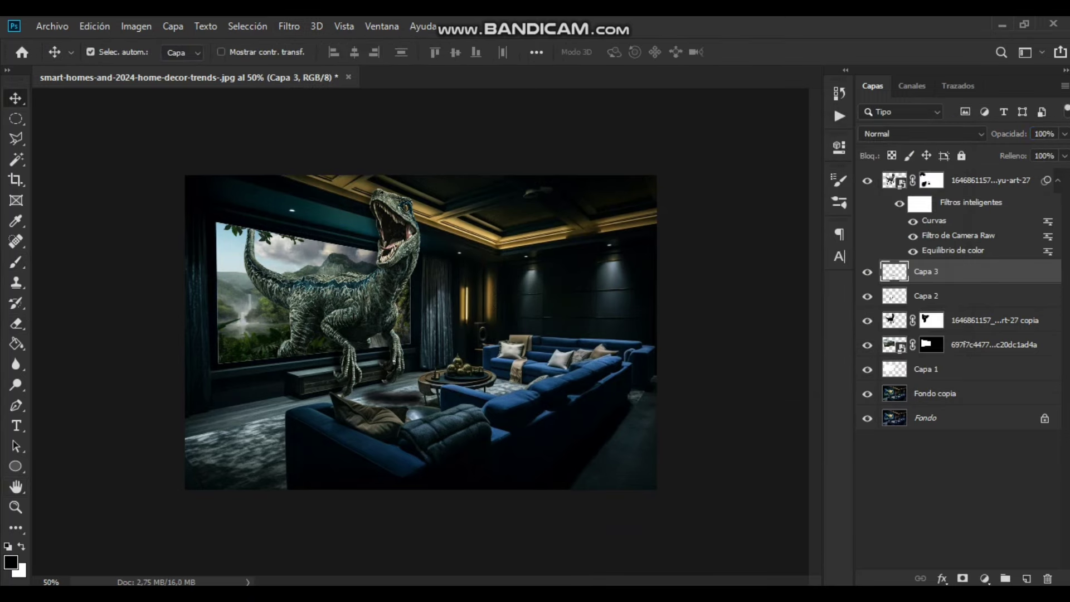
# Step: Streak the rug shadow with Motion Blur and set Capa 3 opacity to about 83%
pyautogui.click(289, 26)
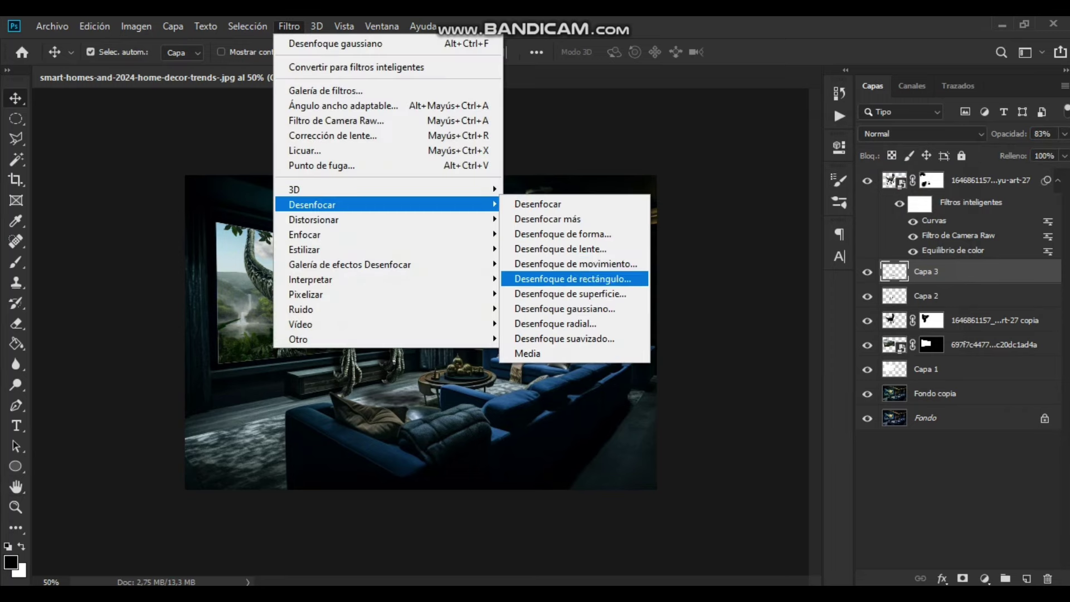
pyautogui.click(563, 279)
pyautogui.click(780, 122)
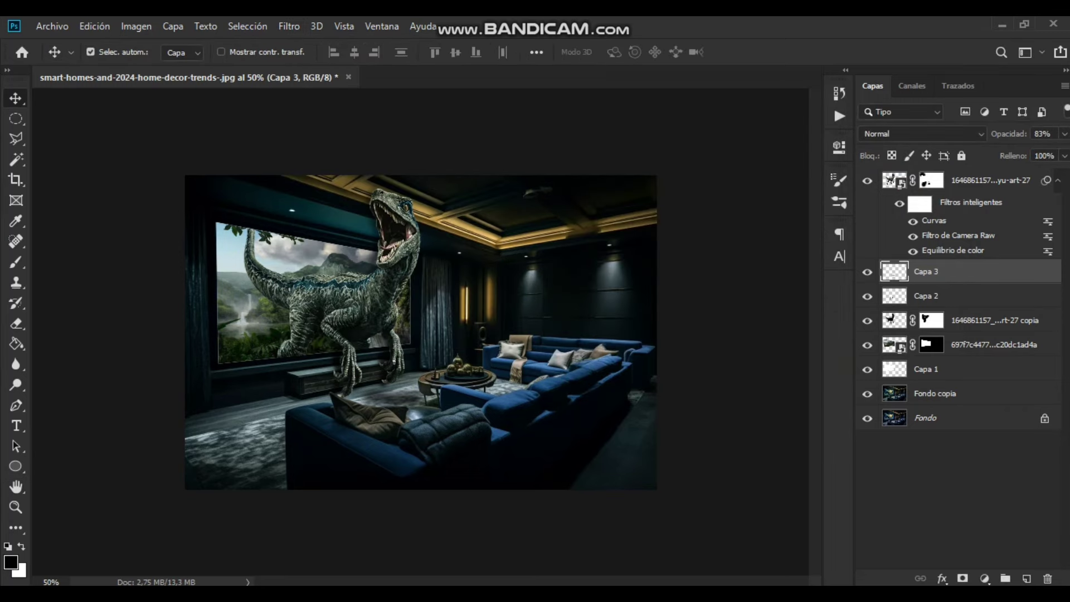
pyautogui.click(958, 491)
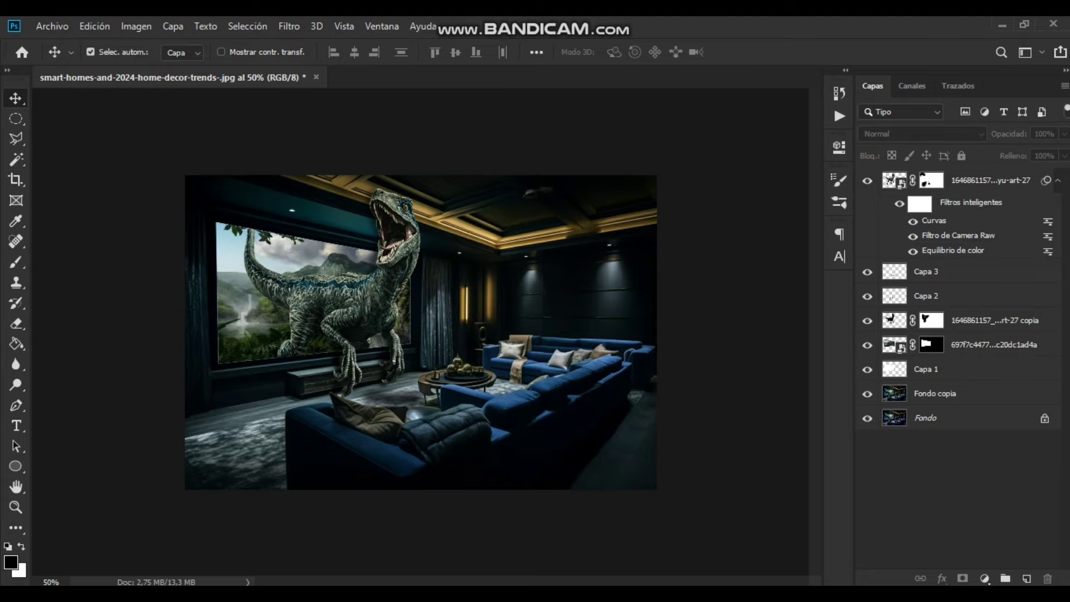
# Step: Raise the Clarity of Fondo copia with the Camera Raw filter
pyautogui.click(934, 394)
pyautogui.click(290, 26)
pyautogui.click(335, 115)
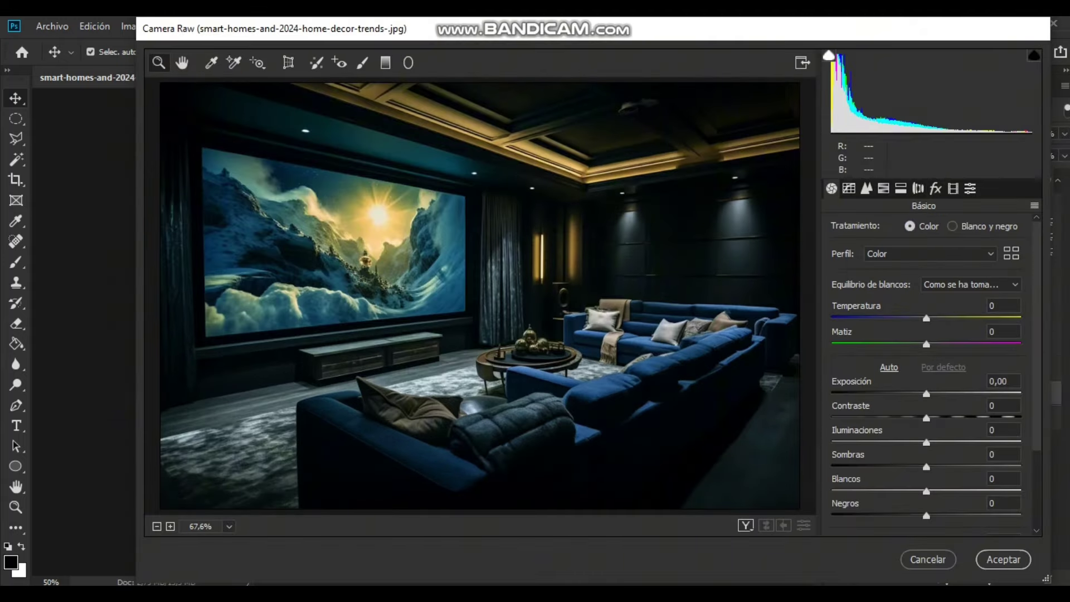
pyautogui.scroll(-5, 925, 390)
pyautogui.press('Return')
pyautogui.click(289, 27)
pyautogui.click(335, 115)
pyautogui.moveTo(926, 445); pyautogui.dragTo(969, 445)
pyautogui.press('Return')
# Step: Set the screen-scene layer's Color Balance to -13, 0, +15, toward cyan and blue
pyautogui.click(993, 344)
pyautogui.click(136, 27)
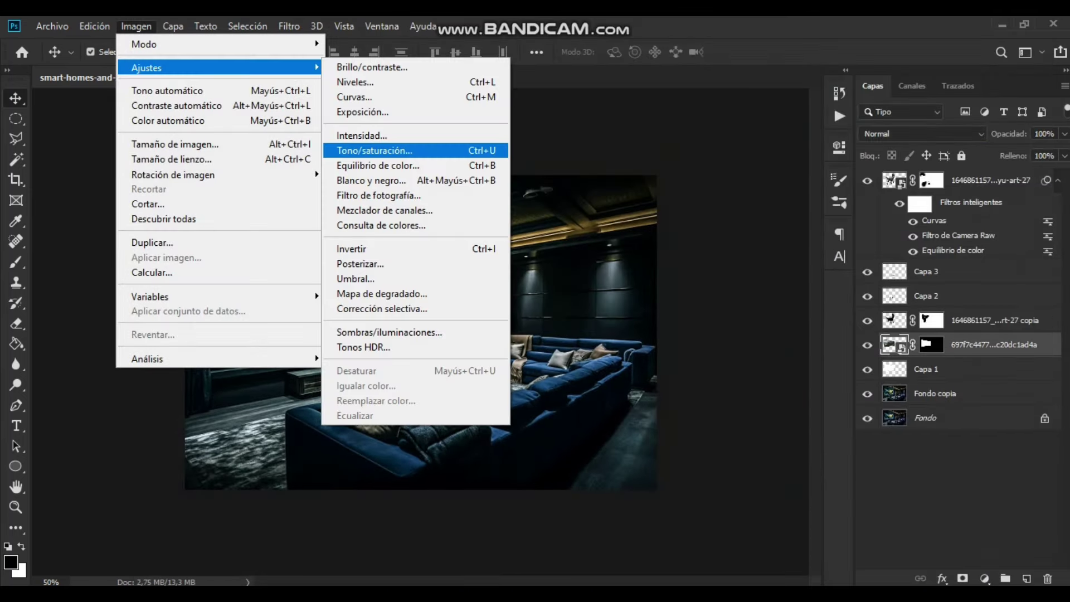
pyautogui.click(377, 165)
pyautogui.moveTo(661, 191); pyautogui.dragTo(651, 191)
pyautogui.moveTo(661, 228); pyautogui.dragTo(675, 229)
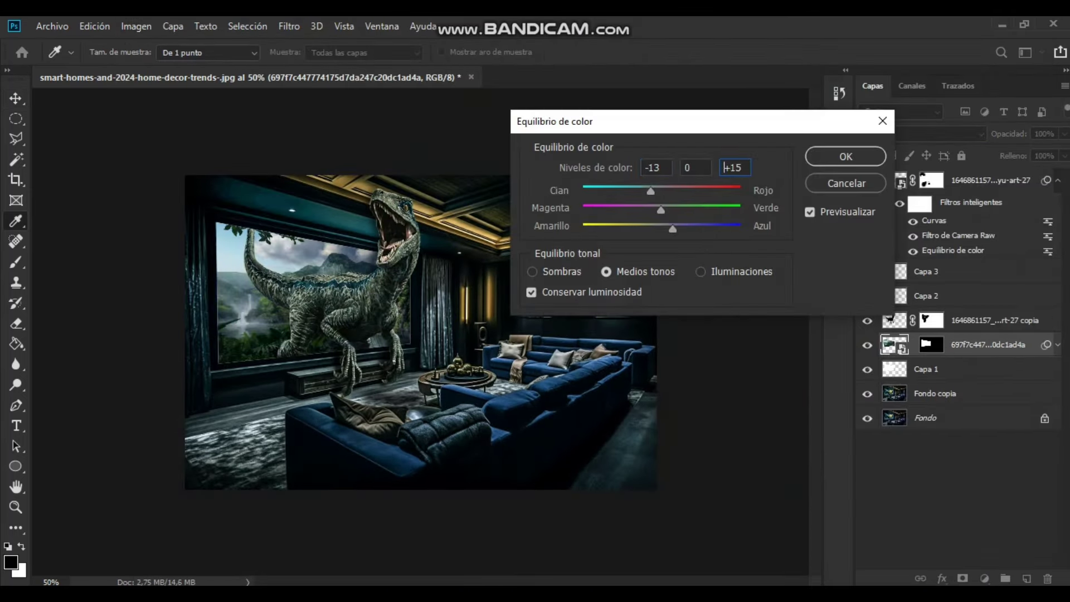
pyautogui.press('Return')
# Step: Hide Capa 1 and add a new empty layer above the raptor copy
pyautogui.press('v')
pyautogui.hotkey('alt', '[')
pyautogui.click(867, 406)
pyautogui.click(980, 321)
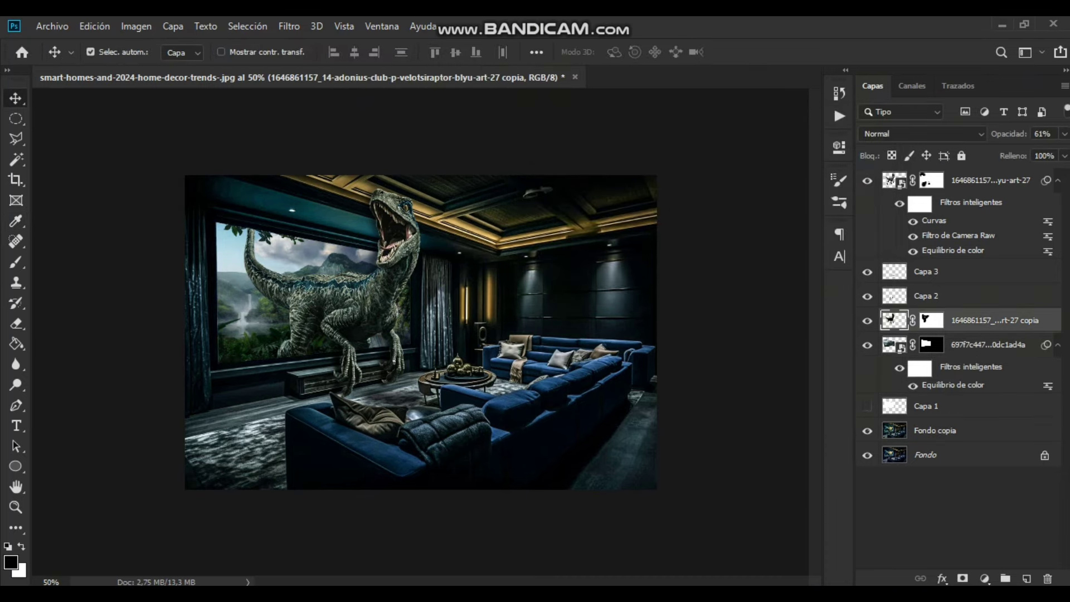
pyautogui.press('l')
pyautogui.click(980, 180)
pyautogui.hotkey('ctrl', 'shift', 'alt', 'n')
# Step: Draw a white wedge-shaped beam from the screen's left edge at about 29% opacity
pyautogui.press('x')
pyautogui.click(217, 222)
pyautogui.click(217, 362)
pyautogui.click(305, 494)
pyautogui.click(493, 500)
pyautogui.click(216, 223)
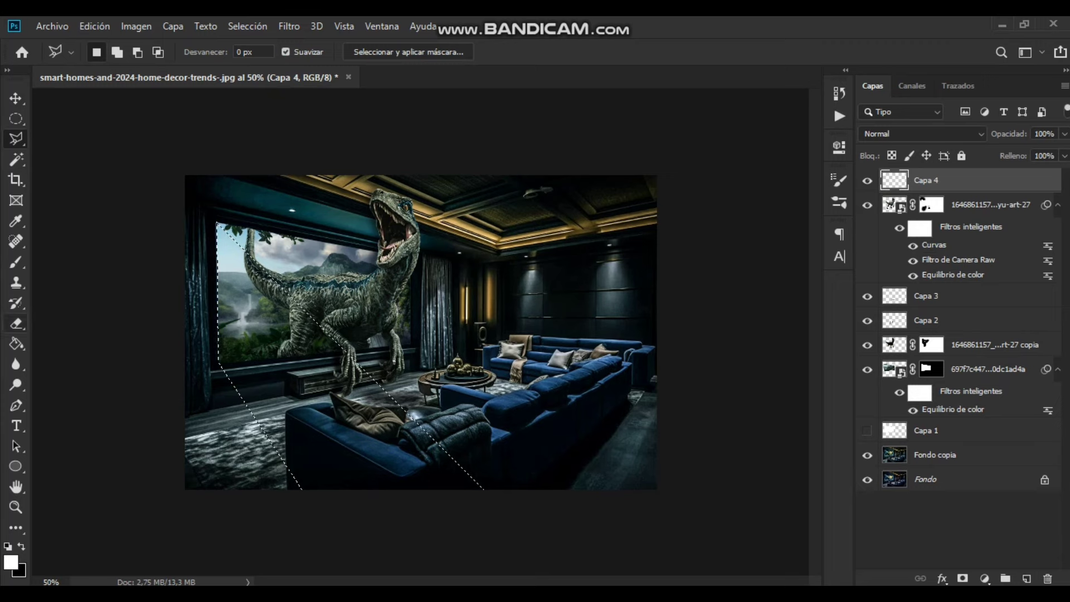
pyautogui.press('g')
pyautogui.click(312, 390)
pyautogui.press('2')
pyautogui.press('9')
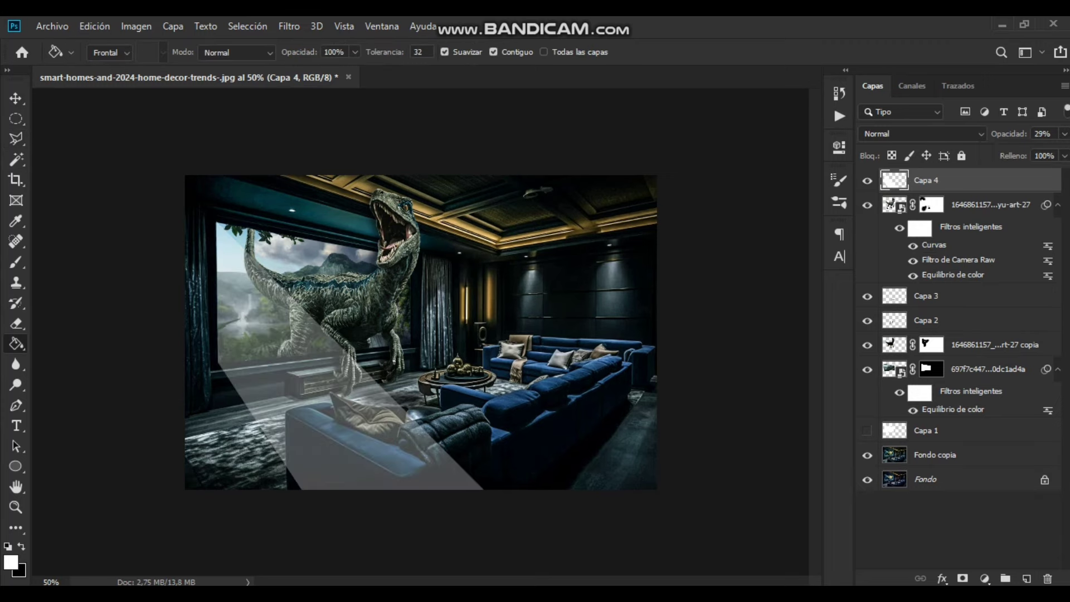
# Step: Gaussian-blur the beam, then duplicate it, moved to the room's right side and shortened
pyautogui.click(288, 26)
pyautogui.click(557, 309)
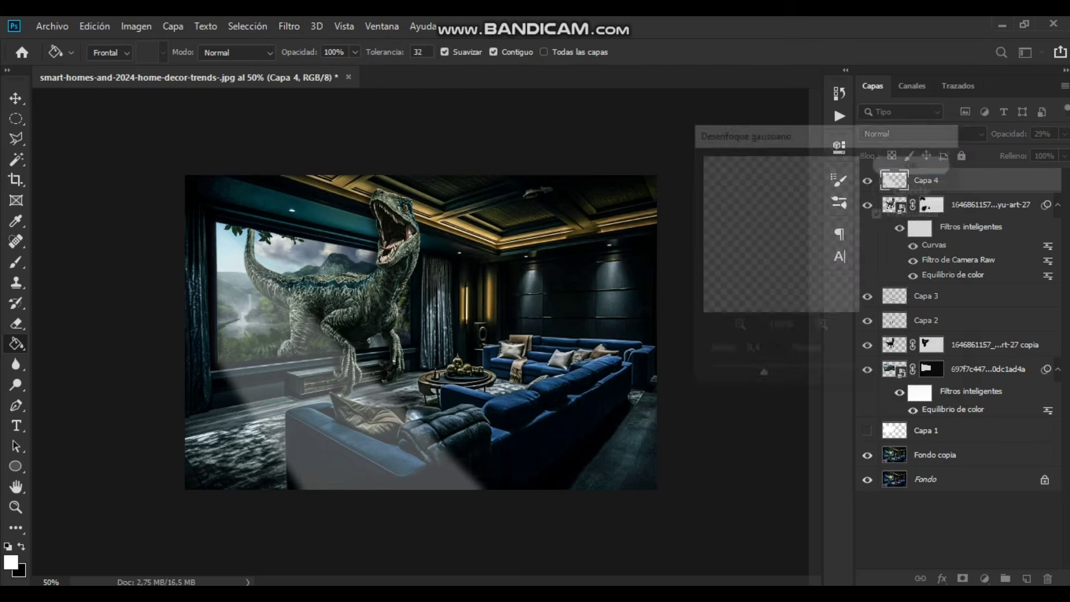
pyautogui.click(914, 163)
pyautogui.hotkey('ctrl', 'j')
pyautogui.hotkey('ctrl', 't')
pyautogui.moveTo(357, 357); pyautogui.dragTo(544, 375)
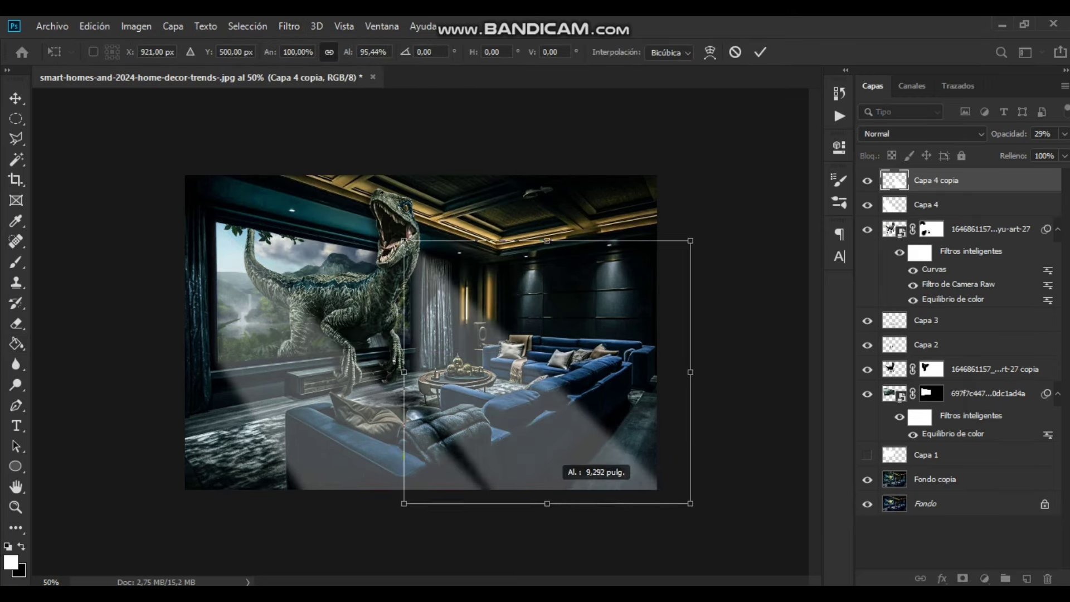
pyautogui.moveTo(547, 515); pyautogui.dragTo(547, 444)
pyautogui.press('Return')
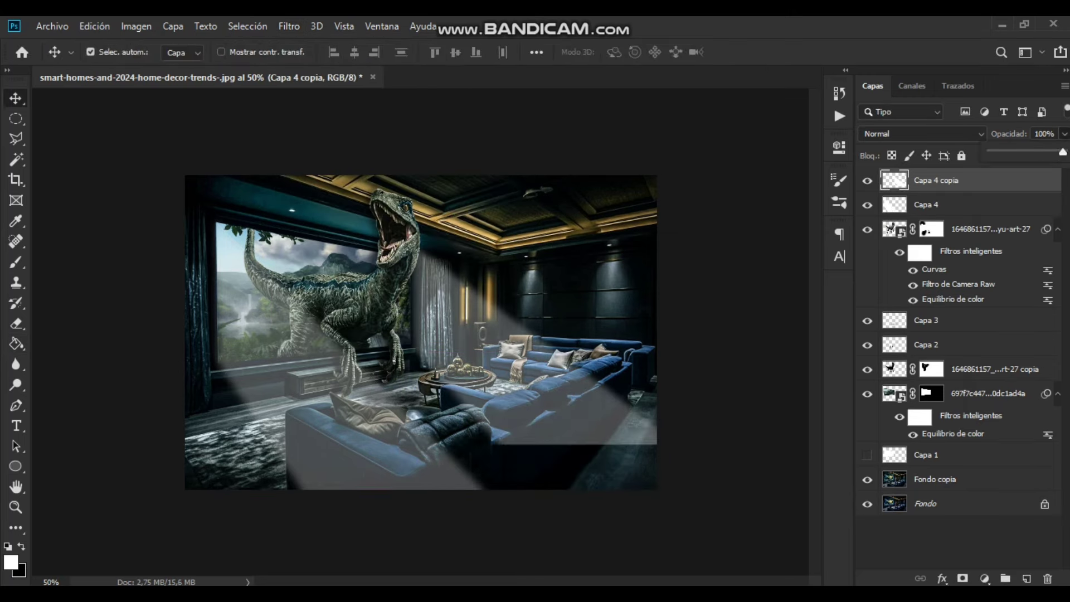
# Step: Mask the 95%-opacity duplicate beam, fading its lower part over the sofa with a 33% brush
pyautogui.press('9')
pyautogui.press('5')
pyautogui.click(962, 578)
pyautogui.press('b')
pyautogui.press('3')
pyautogui.press('3')
pyautogui.moveTo(463, 379); pyautogui.dragTo(646, 412)
pyautogui.moveTo(484, 395); pyautogui.dragTo(646, 429)
pyautogui.moveTo(585, 401); pyautogui.dragTo(646, 418)
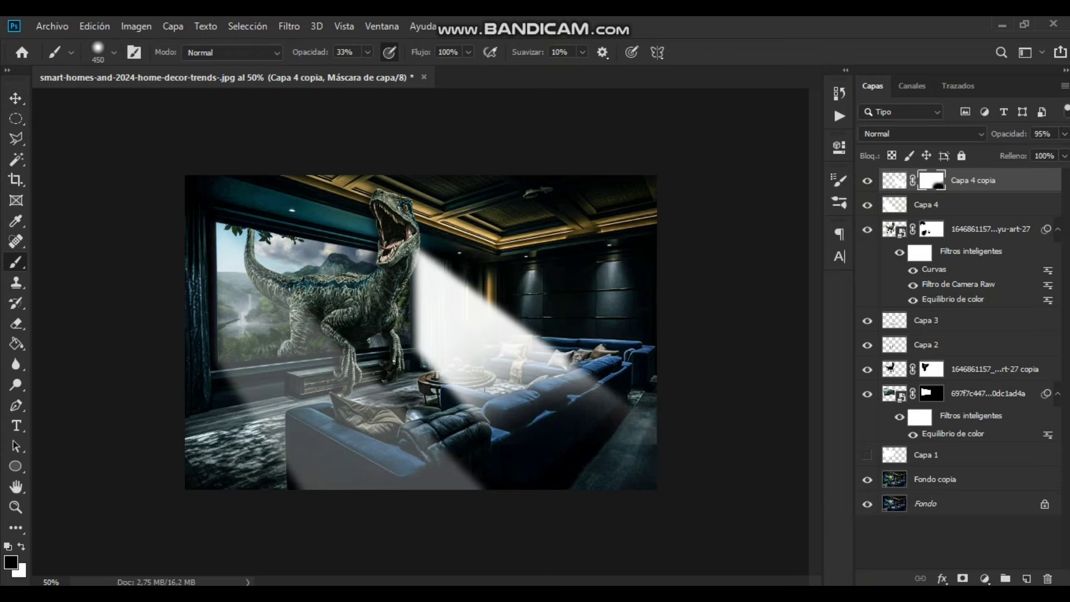
# Step: Restore Capa 4 to full opacity and mask its left beam down over the sofa and screen
pyautogui.hotkey('alt', '[')
pyautogui.press('0')
pyautogui.press('x')
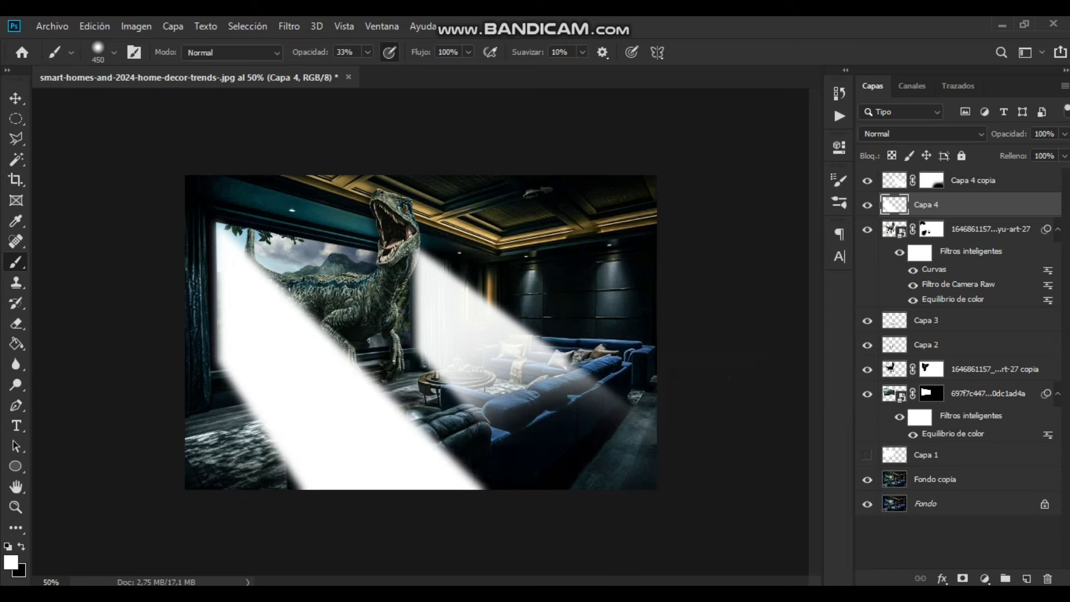
pyautogui.click(962, 577)
pyautogui.press('x')
pyautogui.moveTo(323, 412); pyautogui.dragTo(429, 429)
pyautogui.moveTo(329, 440); pyautogui.dragTo(412, 457)
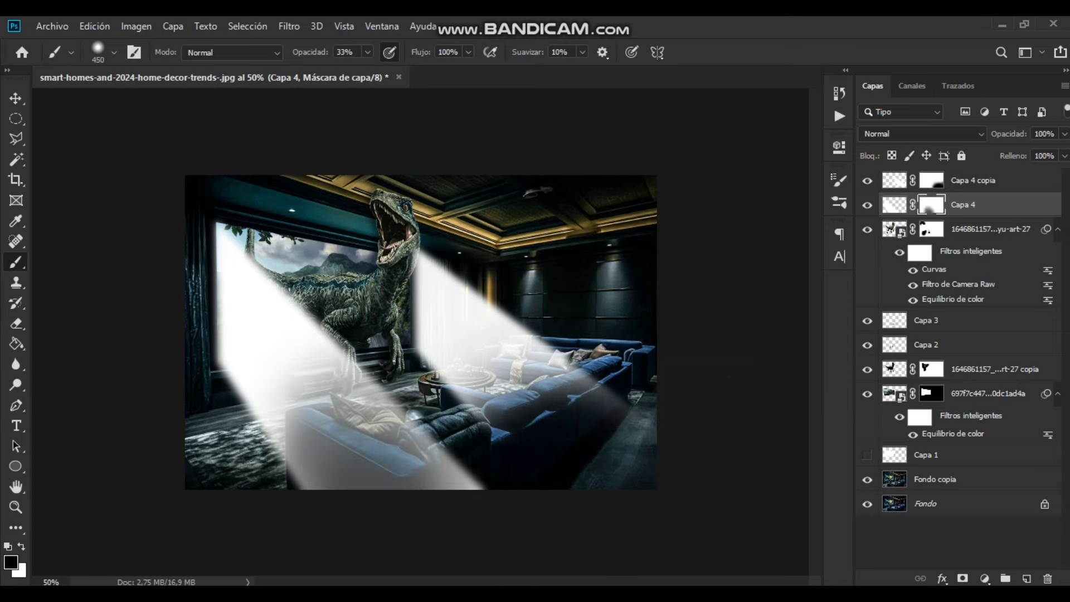
pyautogui.moveTo(268, 346); pyautogui.dragTo(385, 468)
pyautogui.moveTo(234, 290); pyautogui.dragTo(334, 424)
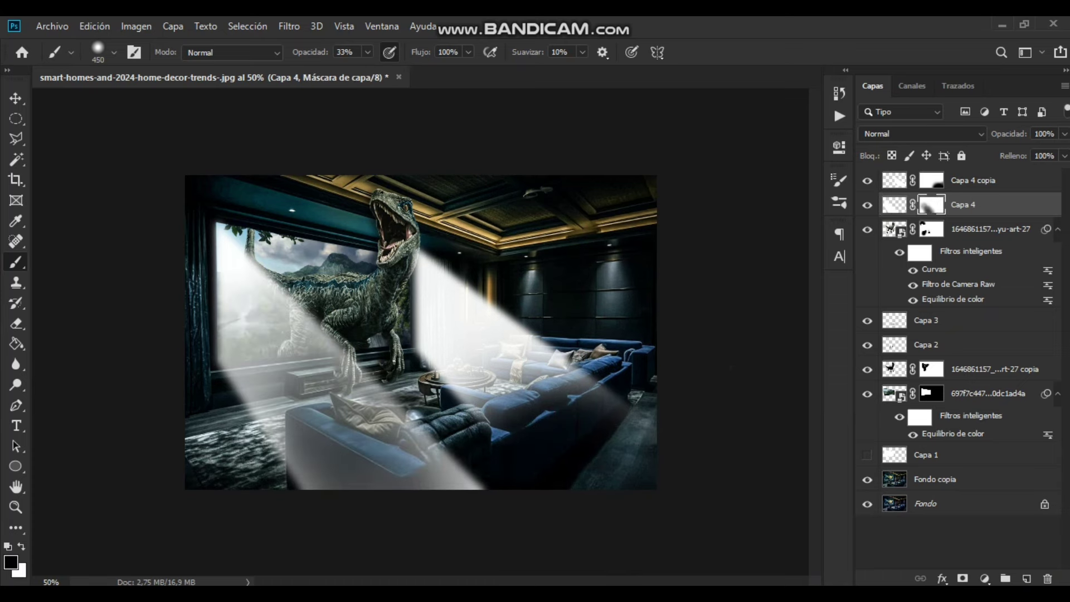
# Step: Dim the right beam's mask further and move Capa 4 copia below the raptor layer
pyautogui.hotkey('alt', ']')
pyautogui.moveTo(440, 289); pyautogui.dragTo(545, 385)
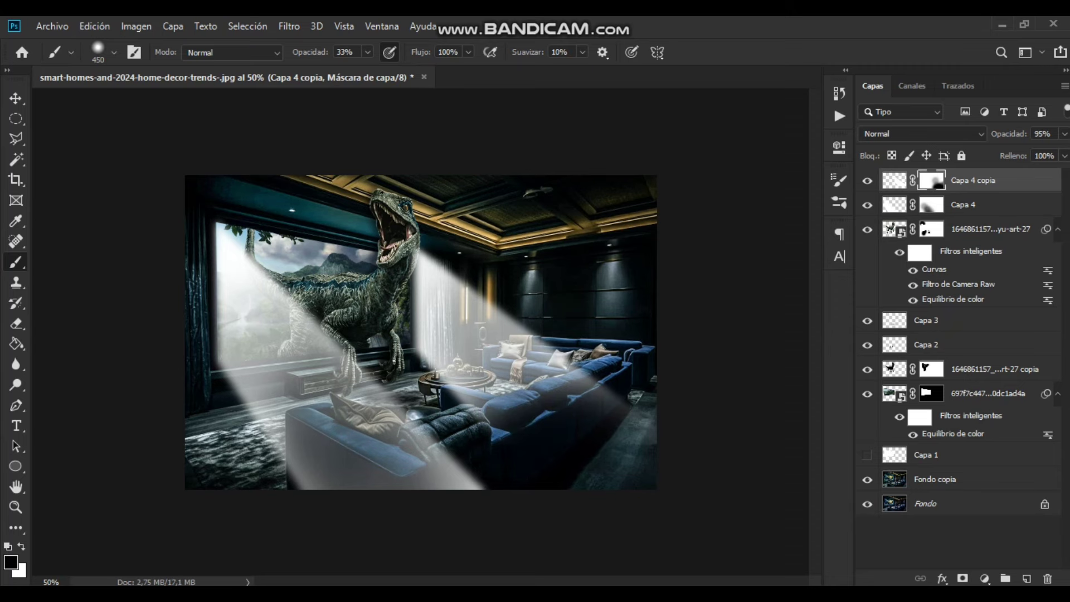
pyautogui.hotkey('ctrl', '2')
pyautogui.press('x')
pyautogui.hotkey('ctrl', '[')
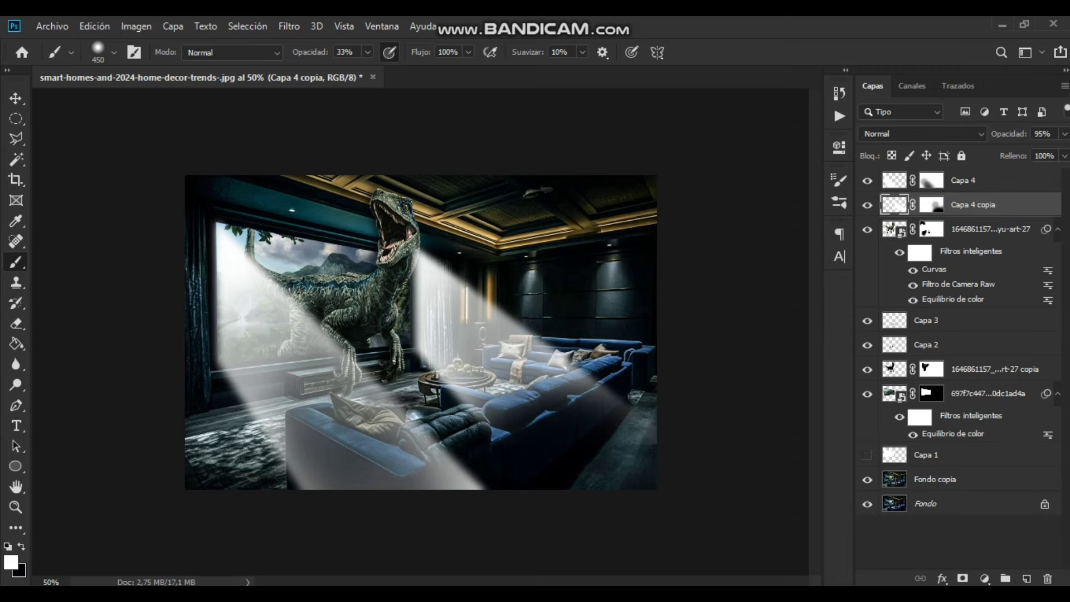
pyautogui.hotkey('ctrl', '[')
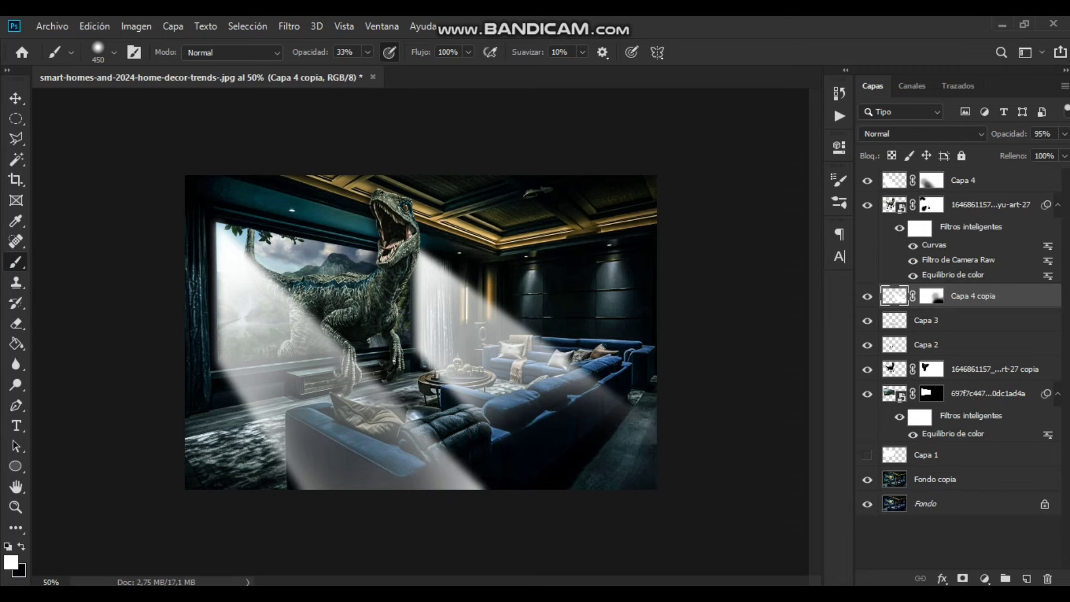
# Step: Blur the right beam with a smaller radius at about 28% opacity, and set Capa 4 to 27%
pyautogui.click(289, 26)
pyautogui.click(573, 310)
pyautogui.moveTo(782, 377); pyautogui.dragTo(759, 377)
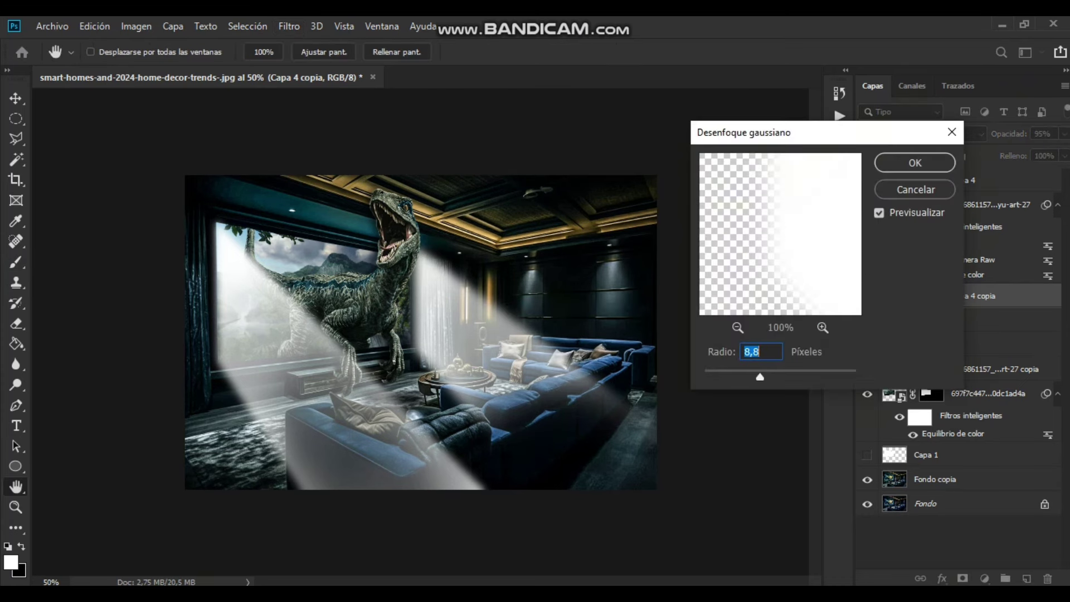
pyautogui.click(914, 163)
pyautogui.click(1063, 134)
pyautogui.moveTo(1063, 151); pyautogui.dragTo(1009, 151)
pyautogui.click(963, 180)
pyautogui.click(1064, 134)
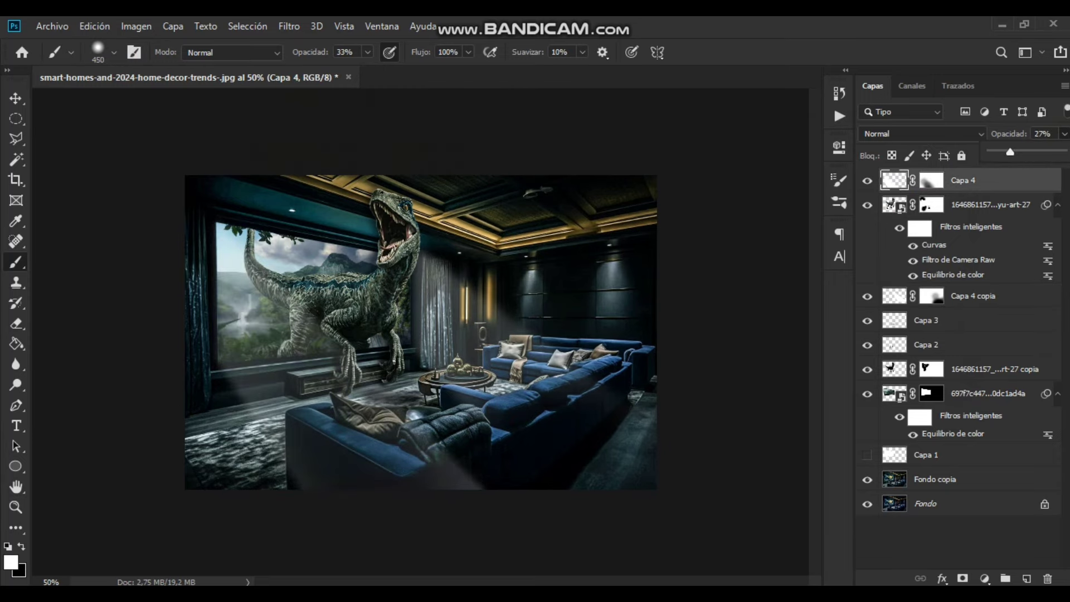
# Step: Apply a slight Gaussian blur to the left beam layer Capa 4
pyautogui.click(289, 26)
pyautogui.click(535, 306)
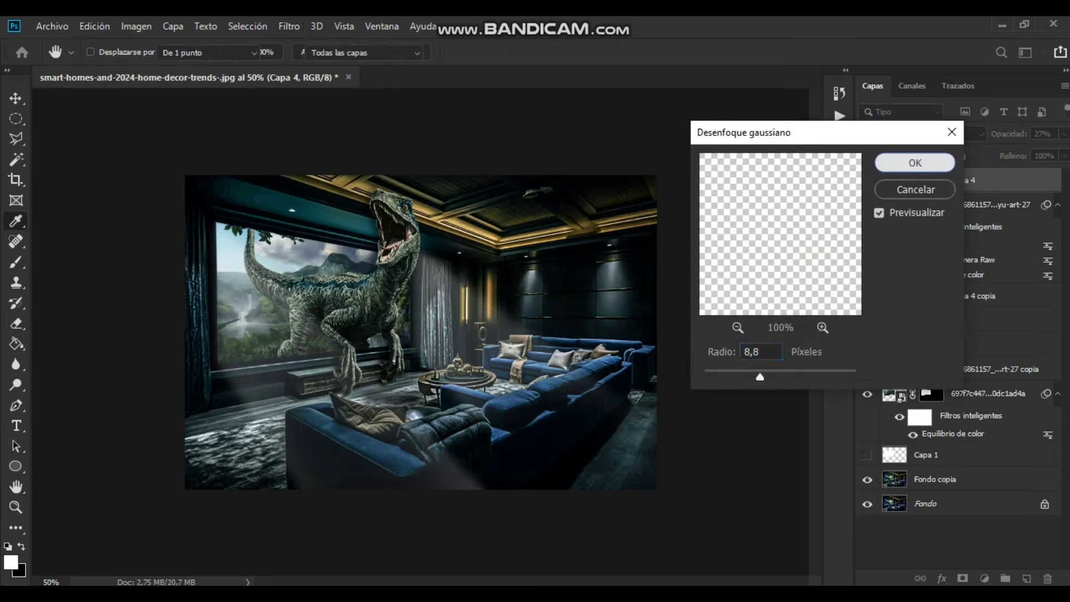
pyautogui.press('Return')
pyautogui.press('b')
# Step: Fade Capa 4 copia to 17%, place it under Capa 4, and group both beams
pyautogui.click(972, 296)
pyautogui.click(1063, 134)
pyautogui.moveTo(1019, 151); pyautogui.dragTo(1003, 152)
pyautogui.press('Return')
pyautogui.hotkey('ctrl', '-')
pyautogui.hotkey('ctrl', '+')
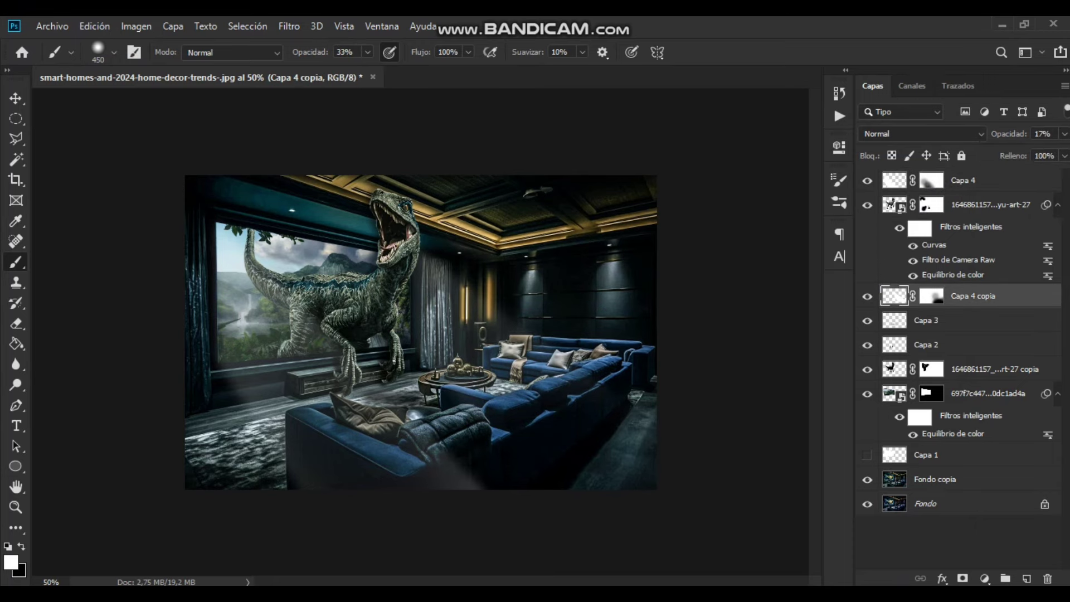
pyautogui.hotkey('ctrl', ']')
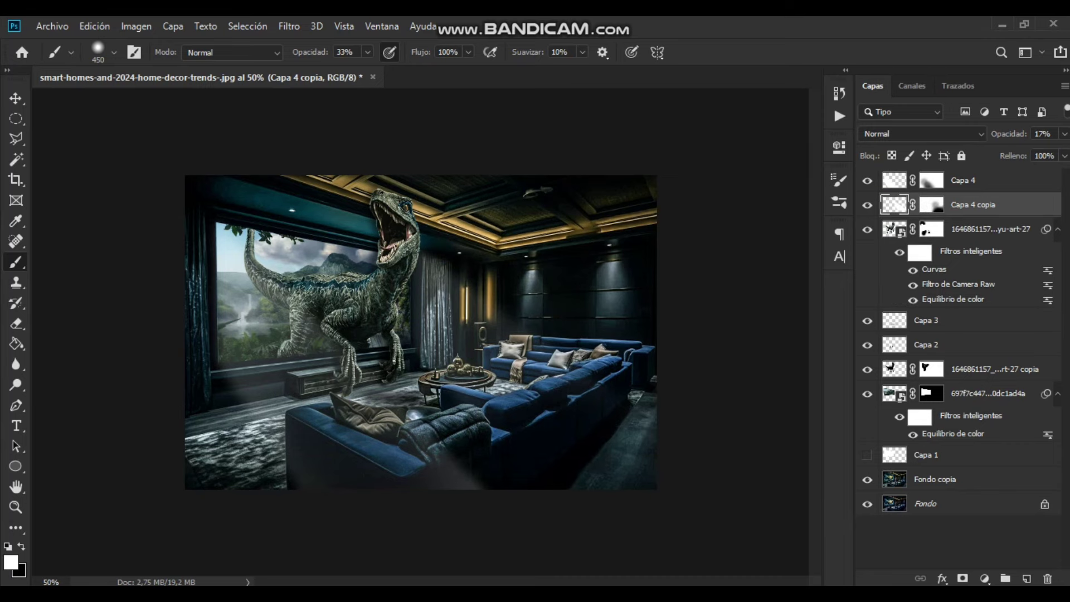
pyautogui.hotkey('ctrl', 'g')
# Step: Preview the Saturación blend mode on the beam group and inspect Capa 4 inside Grupo 1
pyautogui.click(922, 134)
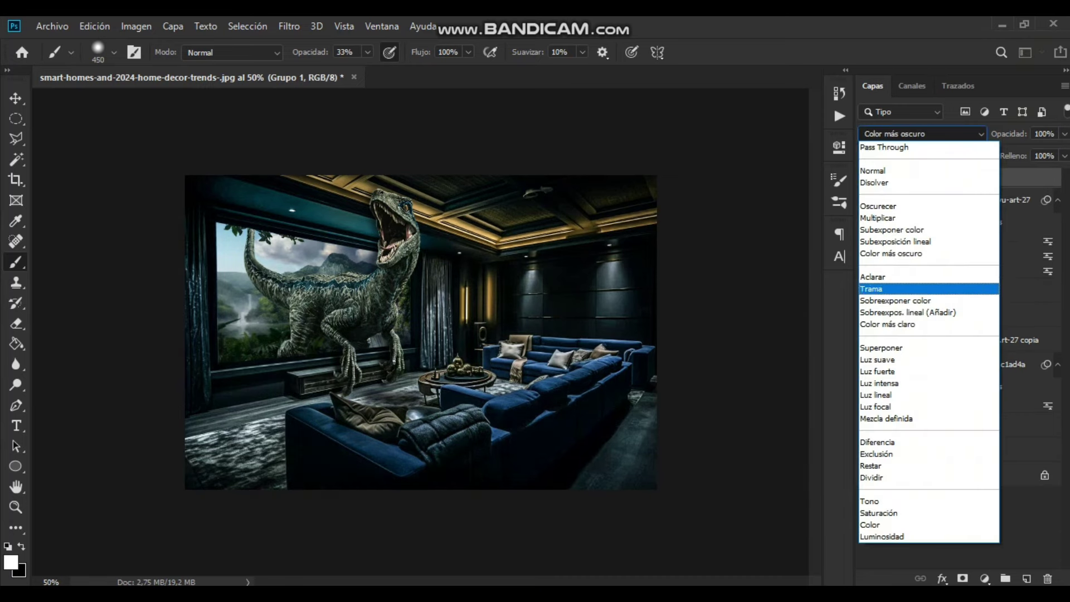
pyautogui.press('Down')
pyautogui.press('Down')
pyautogui.press('Down')
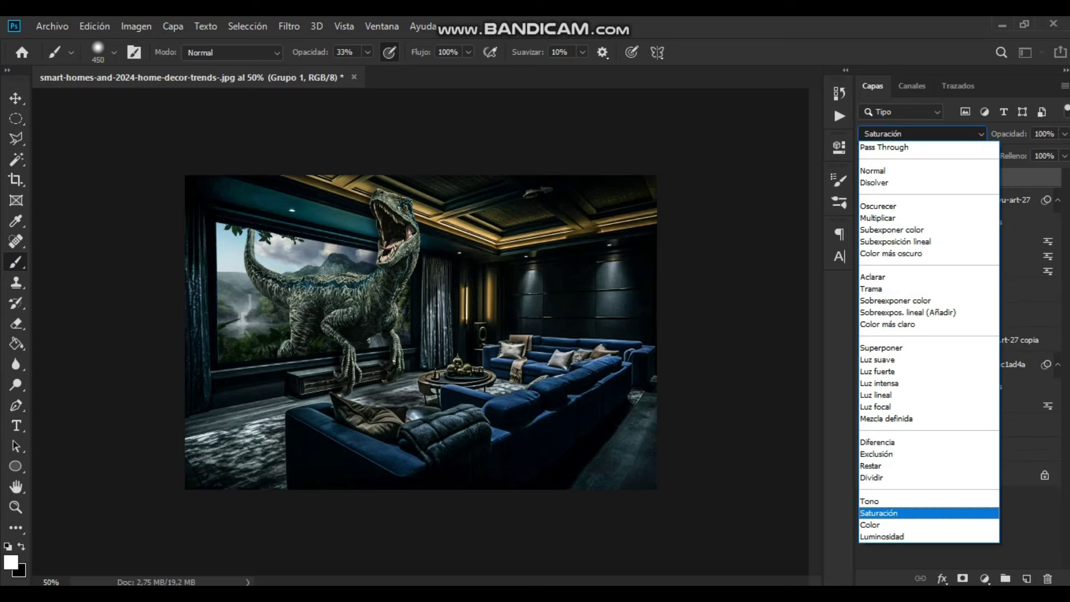
pyautogui.press('Escape')
pyautogui.click(884, 178)
pyautogui.click(975, 200)
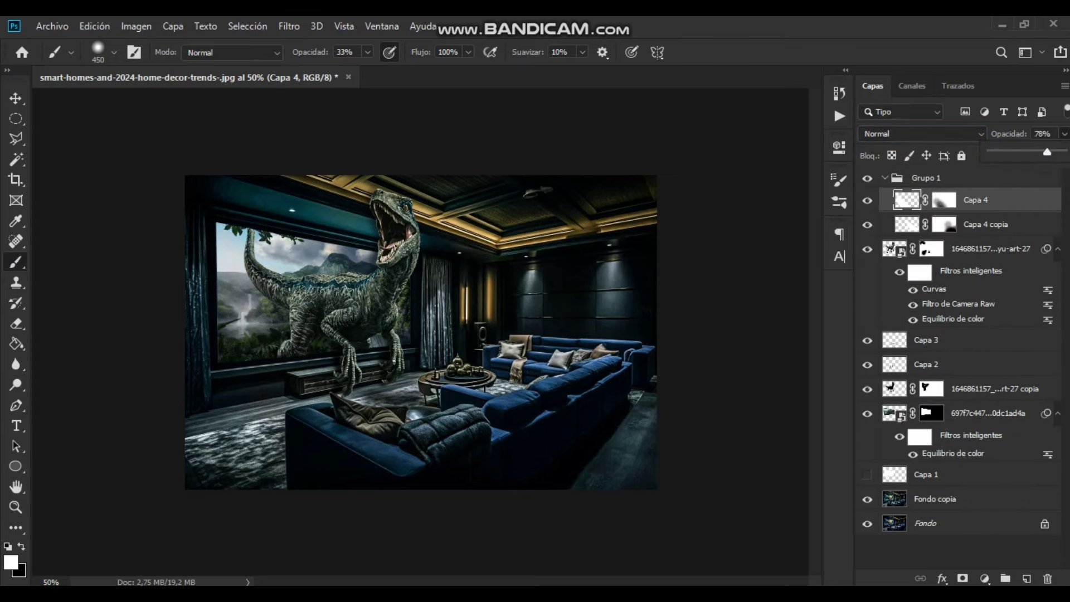
pyautogui.click(884, 177)
pyautogui.click(924, 178)
# Step: Duplicate Grupo 1 with Aclarar blending and reduced opacity, then merge the copy into one layer
pyautogui.hotkey('ctrl', 'j')
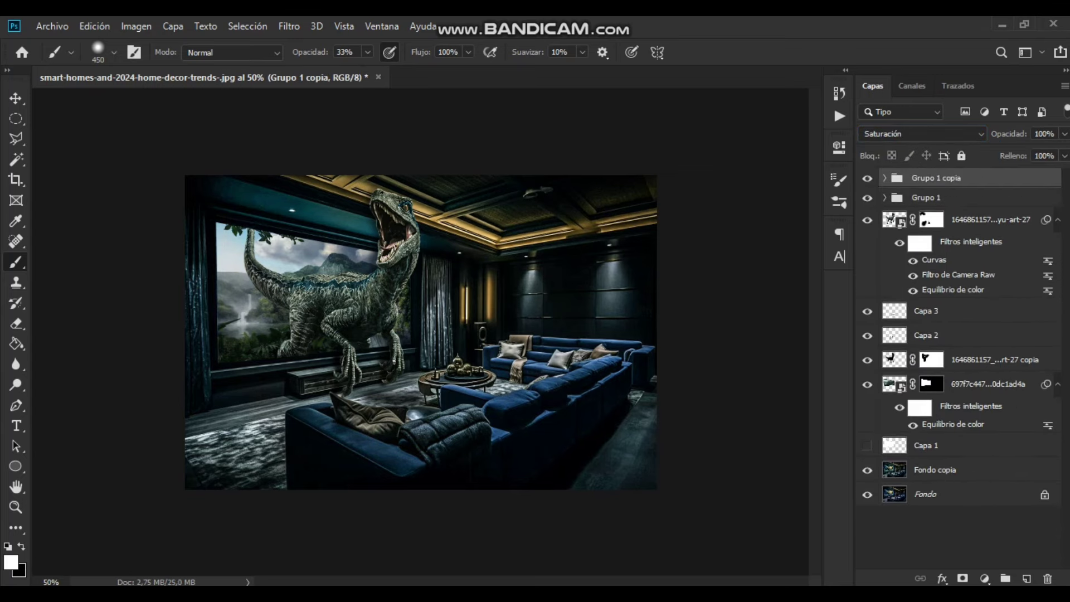
pyautogui.click(922, 134)
pyautogui.press('Down')
pyautogui.press('Down')
pyautogui.press('Return')
pyautogui.moveTo(1063, 134); pyautogui.dragTo(1017, 151)
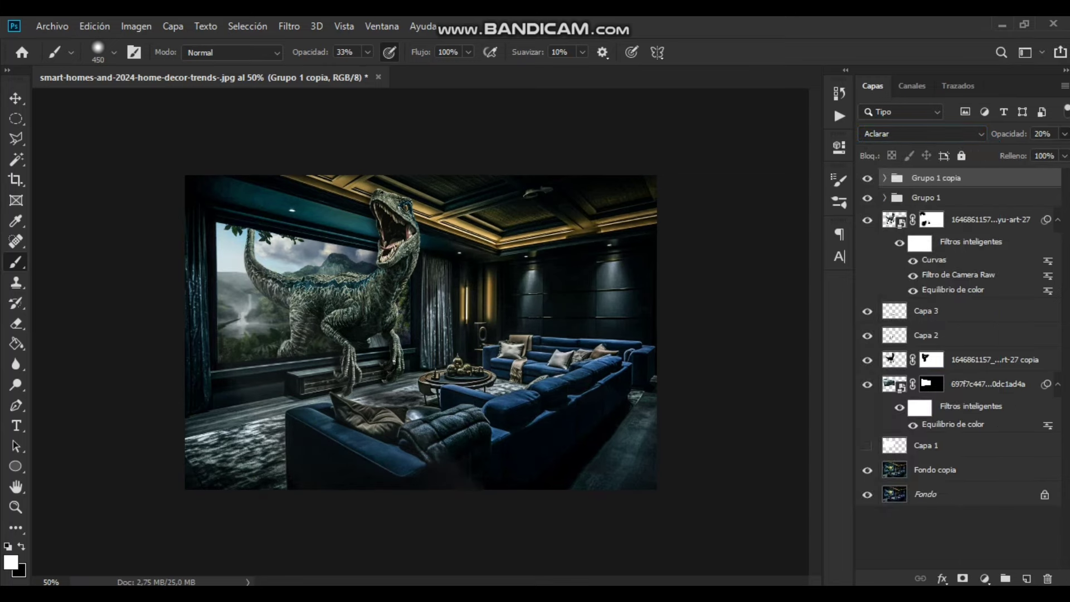
pyautogui.hotkey('ctrl', '-')
pyautogui.hotkey('ctrl', '-')
pyautogui.hotkey('ctrl', '+')
pyautogui.hotkey('ctrl', '+')
pyautogui.hotkey('ctrl', '+')
pyautogui.hotkey('ctrl', '-')
pyautogui.hotkey('ctrl', '-')
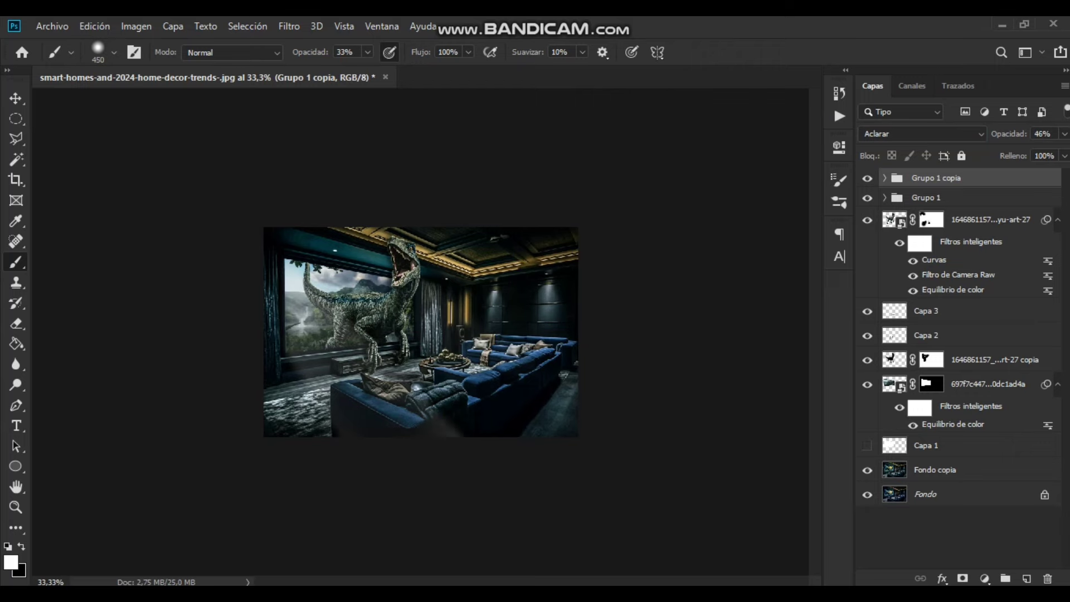
pyautogui.hotkey('ctrl', 'e')
# Step: Give the merged beam layer a cyan (00eaff) Color Overlay and try Luz intensa blending
pyautogui.doubleClick(975, 180)
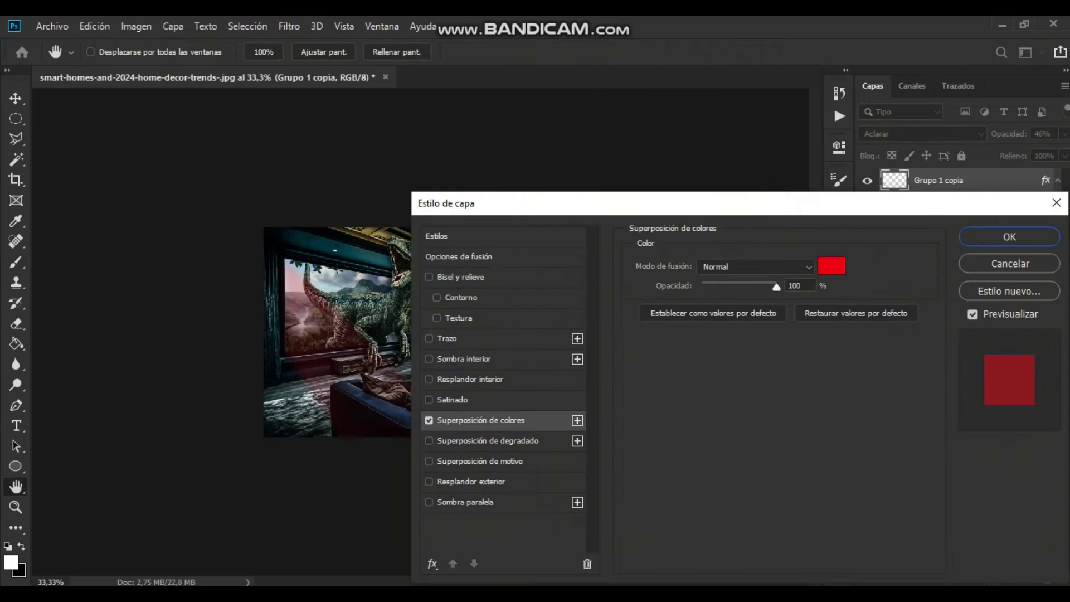
pyautogui.click(831, 266)
pyautogui.write('00eaff')
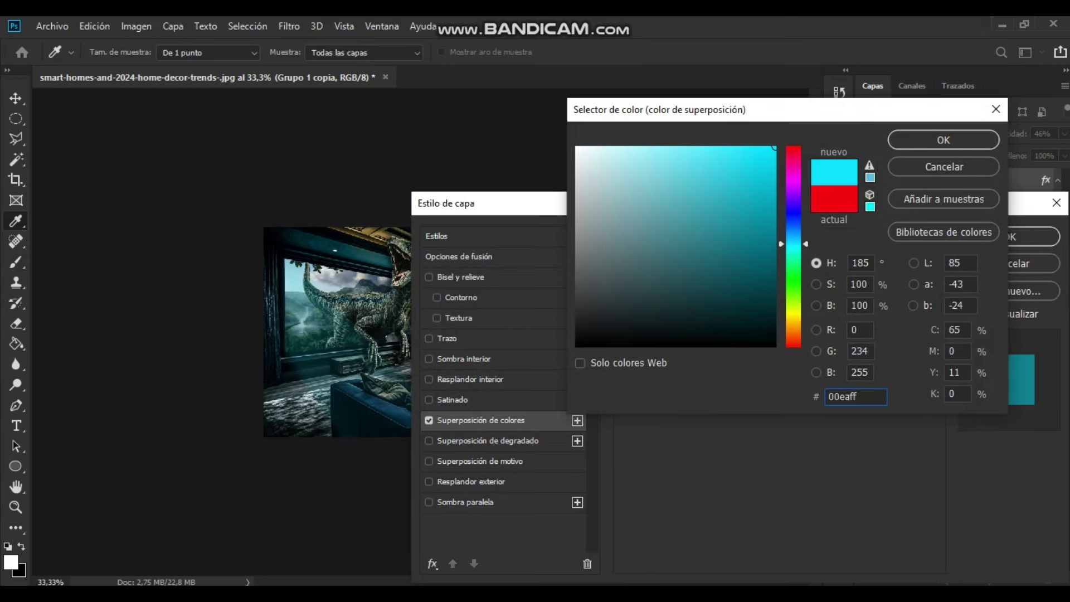
pyautogui.write('00ffba00eaff')
pyautogui.click(943, 140)
pyautogui.click(1007, 234)
pyautogui.click(919, 134)
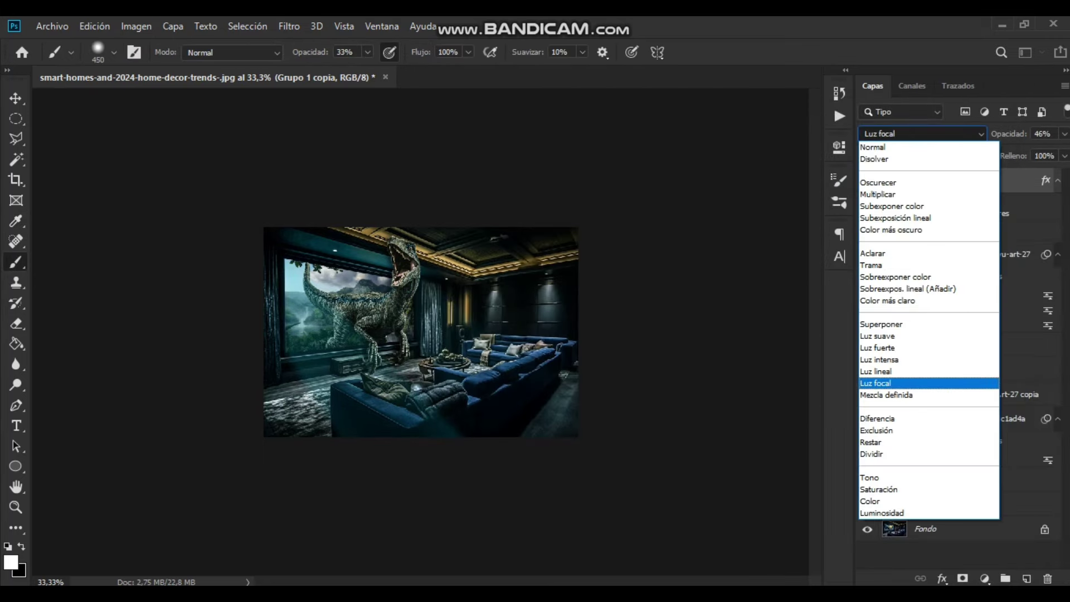
pyautogui.click(878, 359)
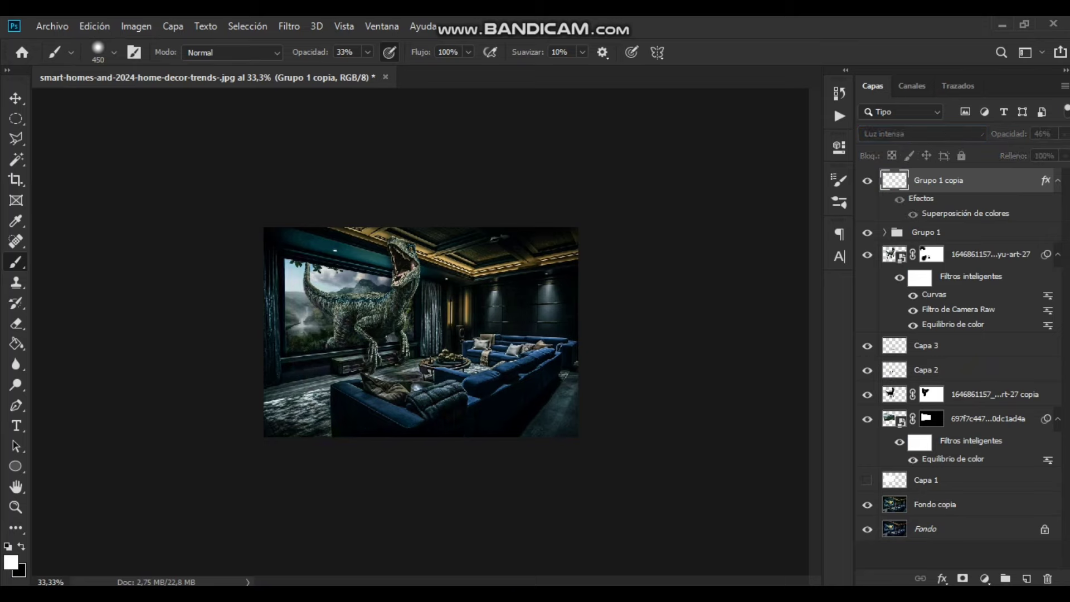
# Step: Change the beam layer's blend mode to Color
pyautogui.hotkey('ctrl', '+')
pyautogui.hotkey('ctrl', '-')
pyautogui.hotkey('ctrl', '+')
pyautogui.click(922, 134)
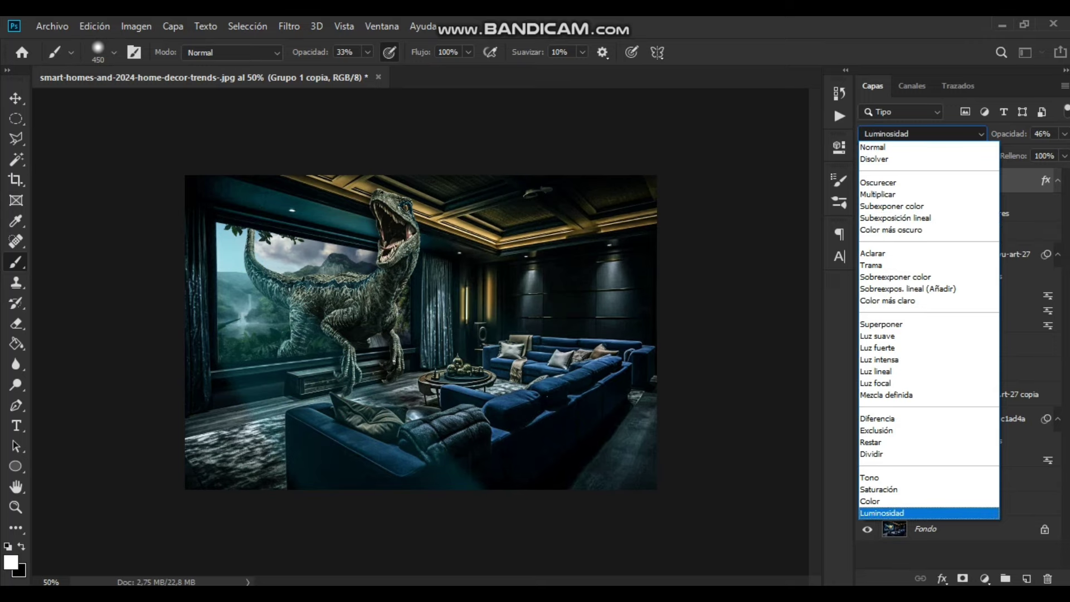
pyautogui.press('Up')
pyautogui.press('Return')
# Step: Change the Color Overlay to a paler cyan
pyautogui.doubleClick(992, 180)
pyautogui.click(481, 419)
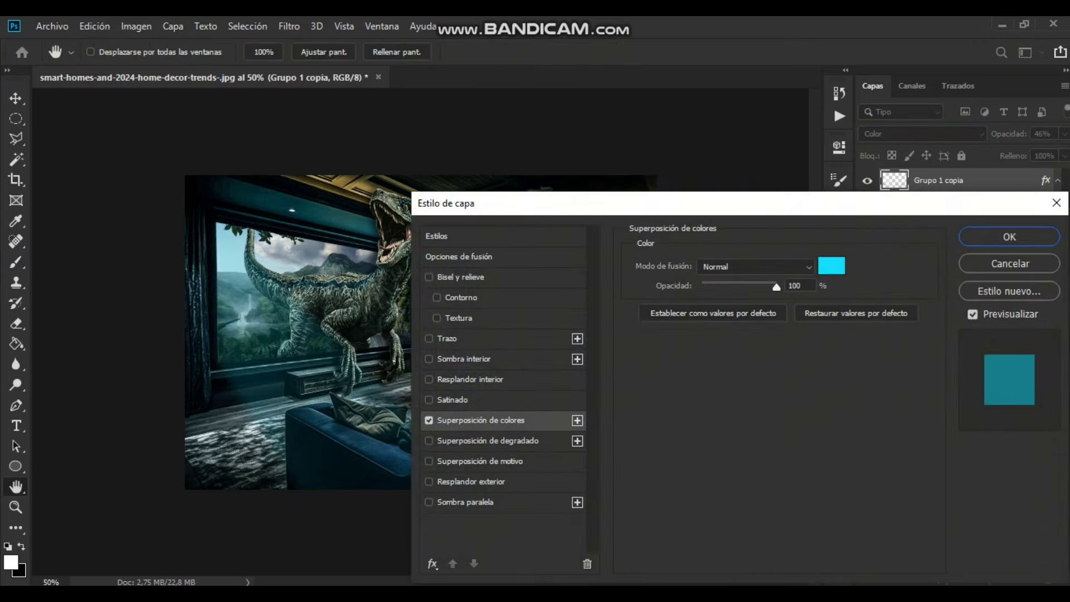
pyautogui.click(897, 200)
pyautogui.click(656, 150)
pyautogui.click(943, 139)
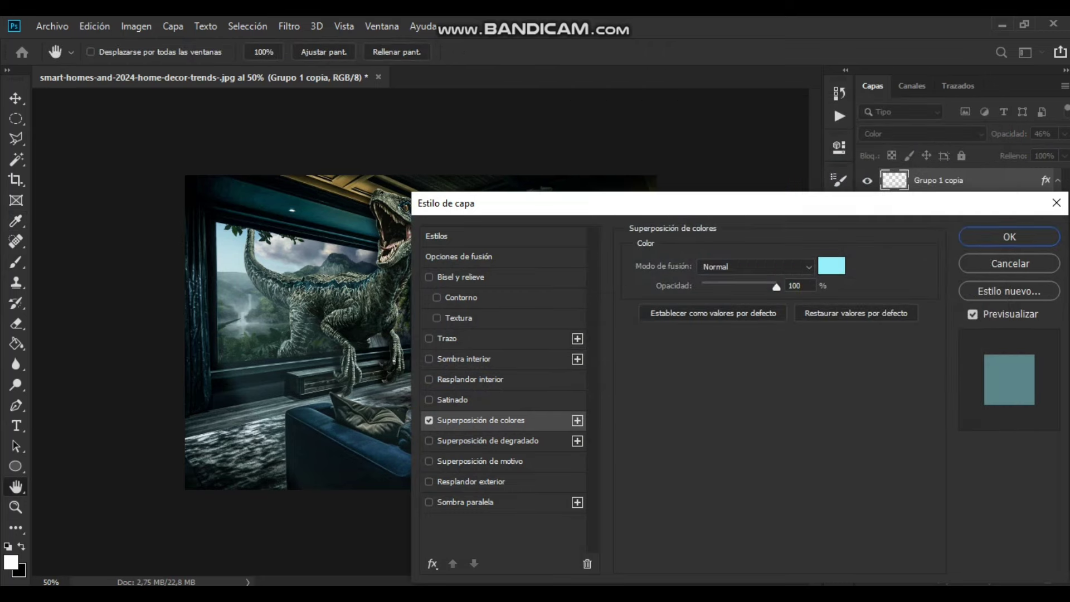
pyautogui.click(1033, 236)
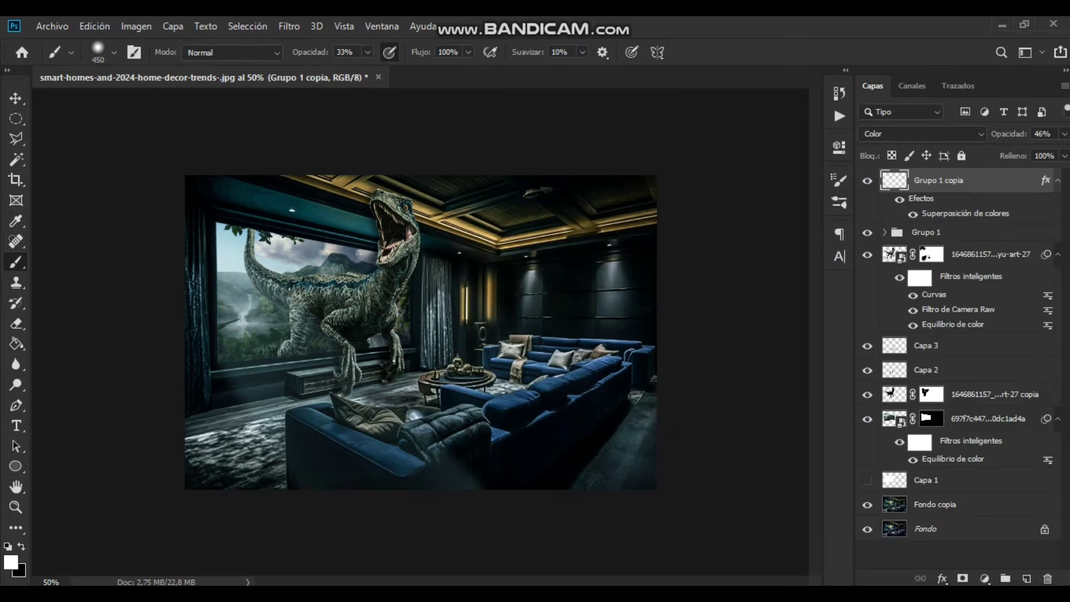
# Step: Motion-blur the beam layer and stamp all visible layers into a new Capa 5
pyautogui.click(289, 26)
pyautogui.click(552, 243)
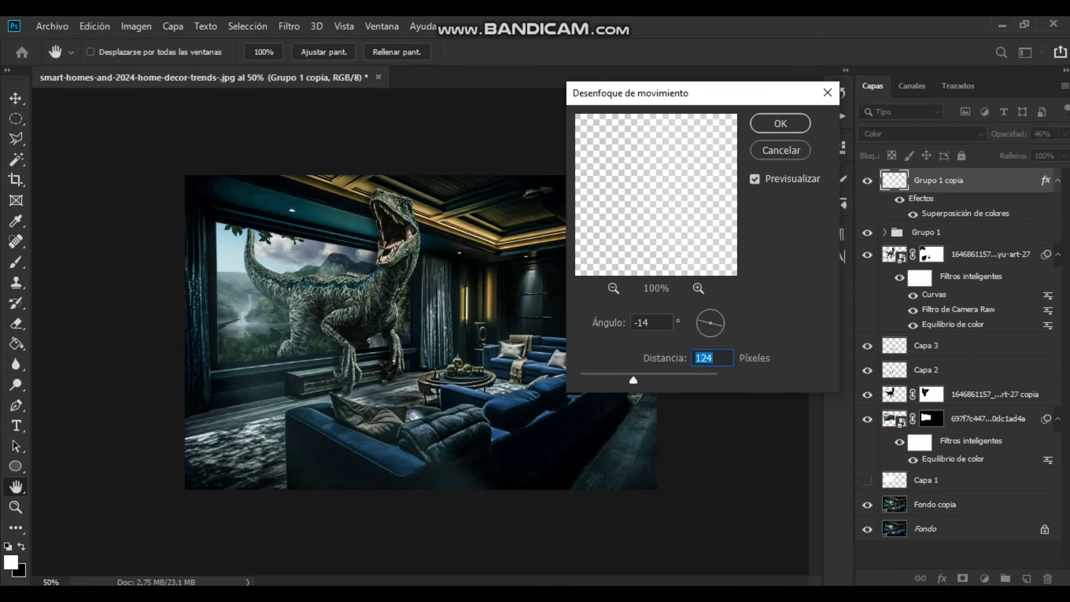
pyautogui.press('Return')
pyautogui.hotkey('ctrl', 'shift', 'alt', 'e')
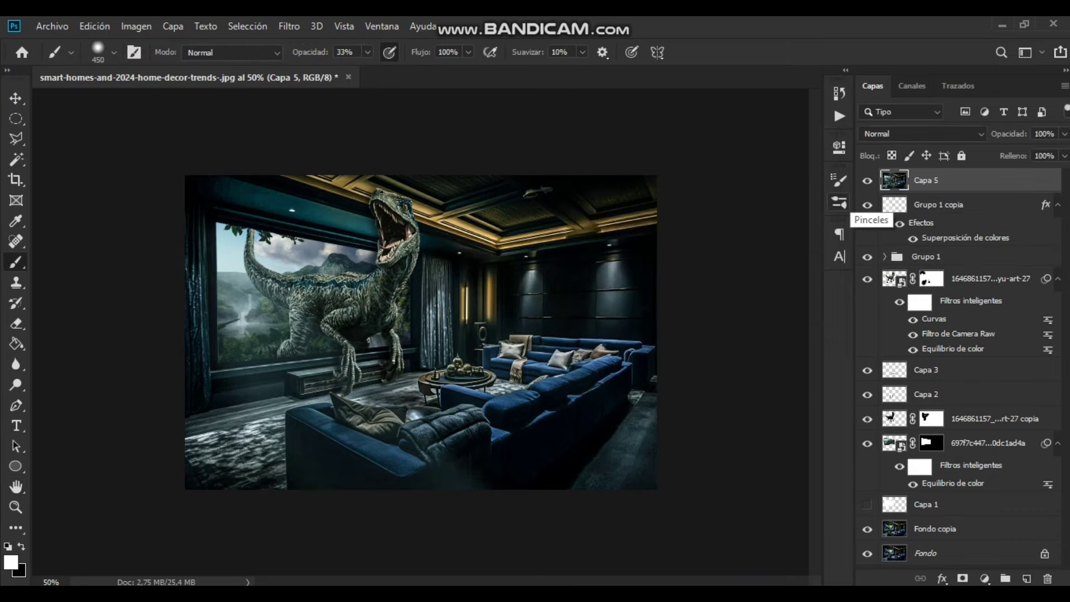
# Step: In the Camera Raw filter, cool the colour temperature and raise Clarity to +30
pyautogui.click(289, 26)
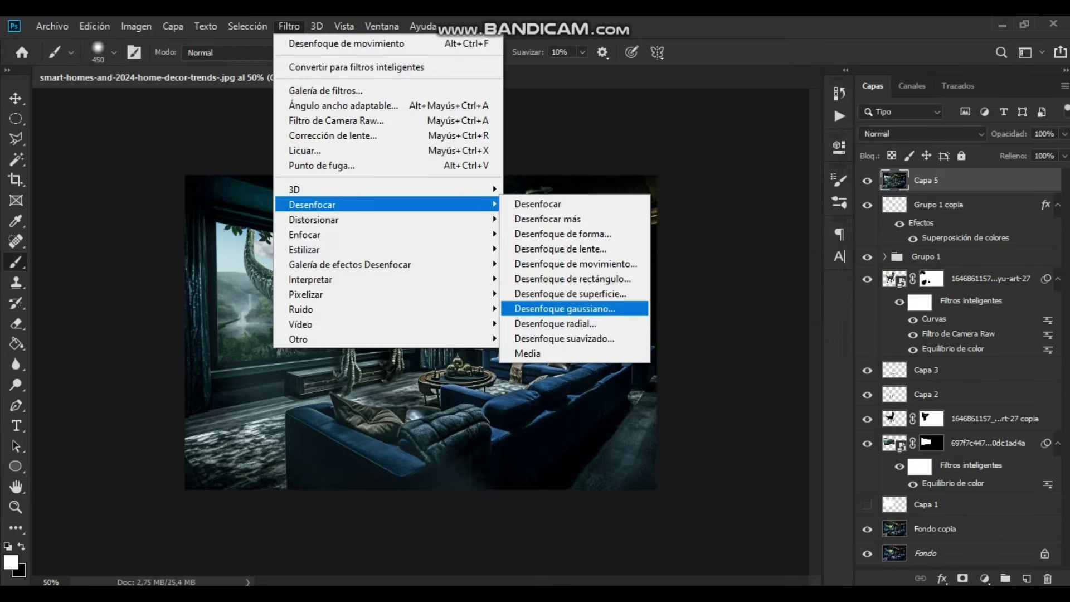
pyautogui.click(557, 306)
pyautogui.click(914, 189)
pyautogui.click(289, 26)
pyautogui.click(334, 121)
pyautogui.hotkey('shift', 'Down')
pyautogui.press('Down')
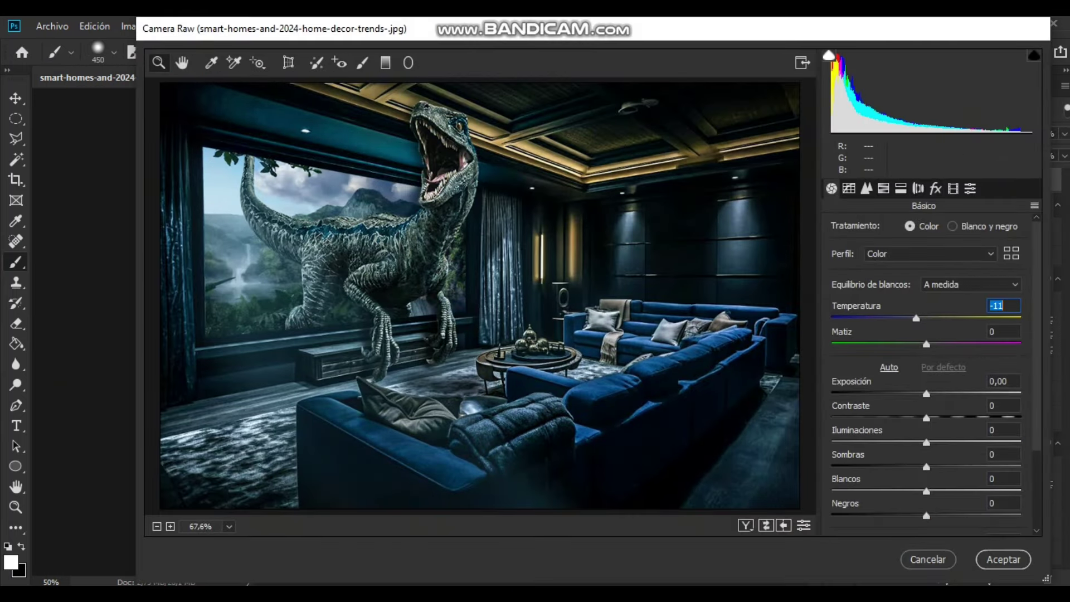
pyautogui.press('Tab')
pyautogui.press('Tab')
pyautogui.press('Tab')
pyautogui.hotkey('shift', 'Up')
pyautogui.hotkey('shift', 'Up')
pyautogui.hotkey('shift', 'Up')
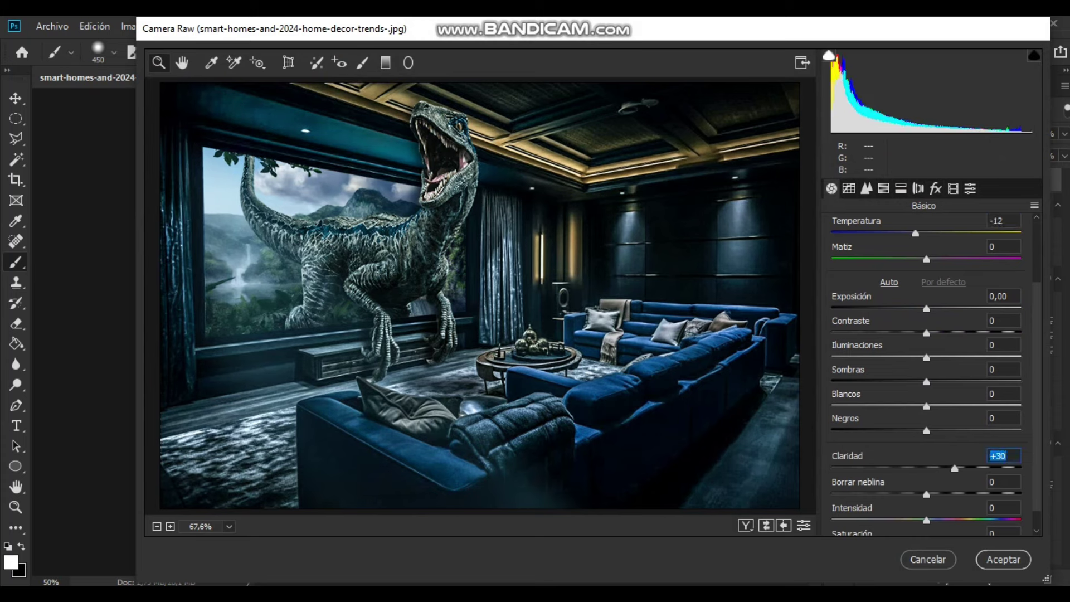
# Step: Set Camera Raw luminance noise reduction to 32
pyautogui.hotkey('ctrl', 'alt', '3')
pyautogui.write('32')
pyautogui.press('Return')
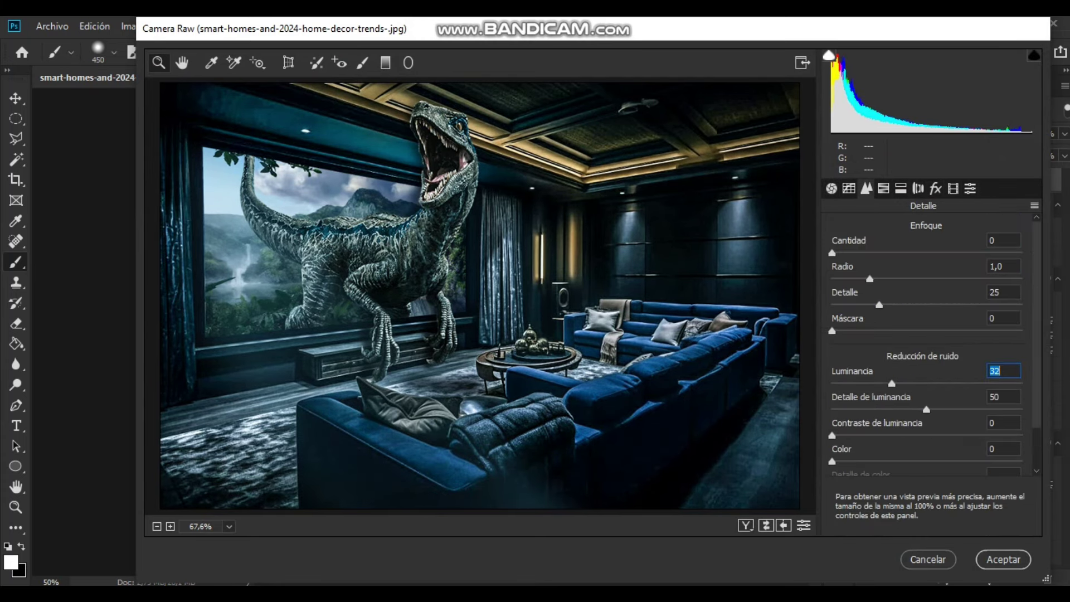
# Step: Shift hues to Reds -18 and Blues -60 for a teal cast, and apply Camera Raw
pyautogui.hotkey('ctrl', 'alt', '4')
pyautogui.write('-18')
pyautogui.press('Return')
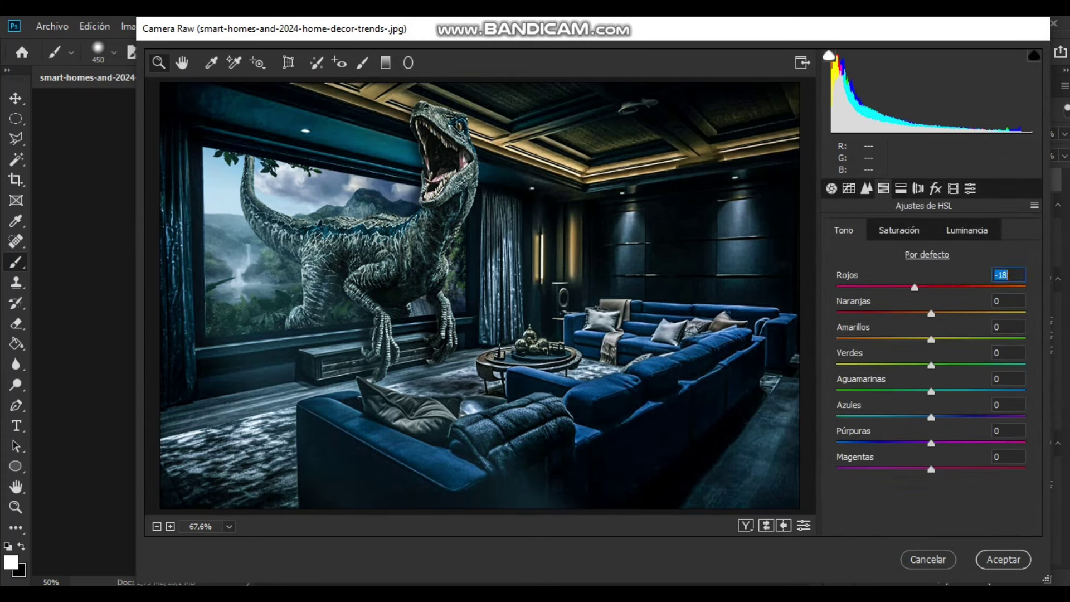
pyautogui.press('Tab')
pyautogui.press('Tab')
pyautogui.press('Tab')
pyautogui.write('-60')
pyautogui.press('Return')
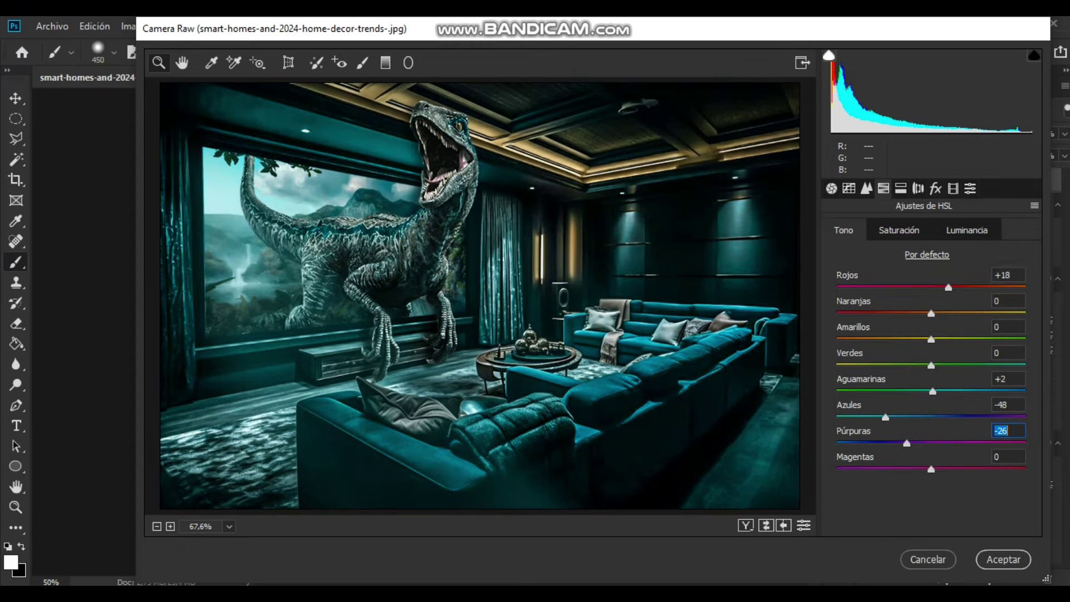
pyautogui.press('Return')
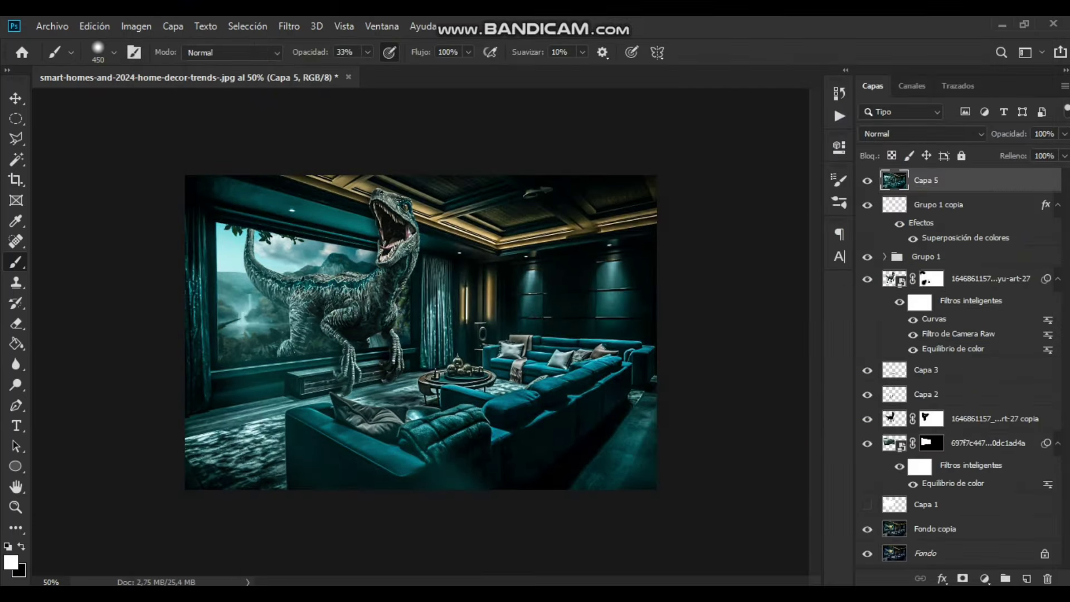
# Step: Start a Colour Balance adjustment from the Image Adjustments menu
pyautogui.hotkey('alt', 'i')
pyautogui.press('Down')
pyautogui.press('Right')
pyautogui.press('Down')
pyautogui.press('Down')
pyautogui.press('Down')
pyautogui.press('Down')
# Step: Apply a midtone Color Balance adjustment to the merged image
pyautogui.press('Return')
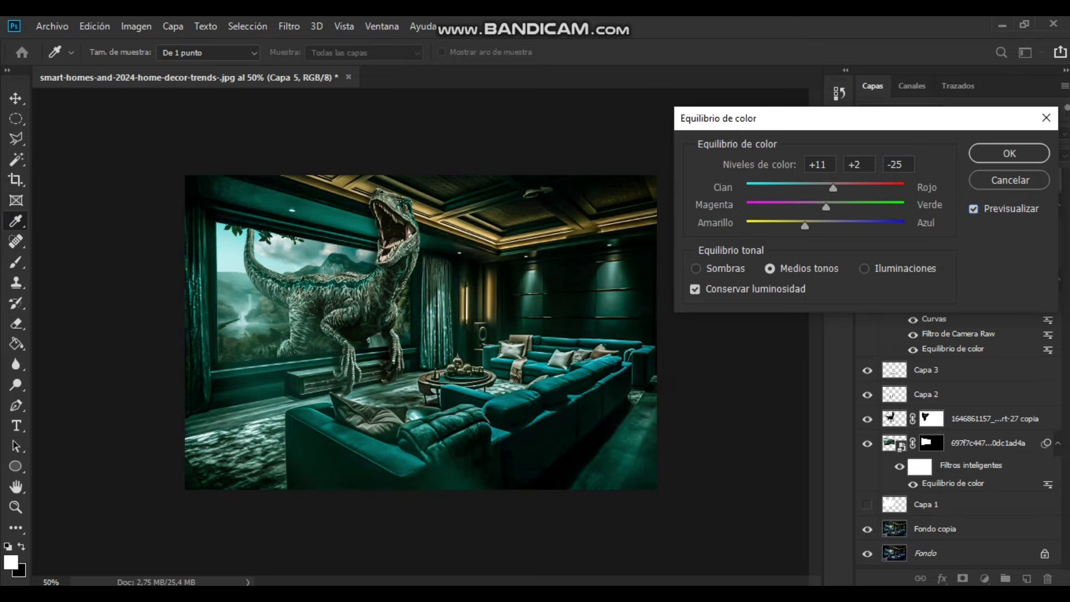
pyautogui.press('Return')
pyautogui.press('b')
pyautogui.hotkey('alt', 'e')
pyautogui.press('Right')
pyautogui.press('Down')
pyautogui.press('Right')
pyautogui.press('Down')
pyautogui.press('Down')
pyautogui.press('Down')
pyautogui.press('Return')
# Step: Set the Yellows range to hue -14 and saturation +43 for warm orange ceiling lights
pyautogui.hotkey('alt', '4')
pyautogui.press('Tab')
pyautogui.write('60')
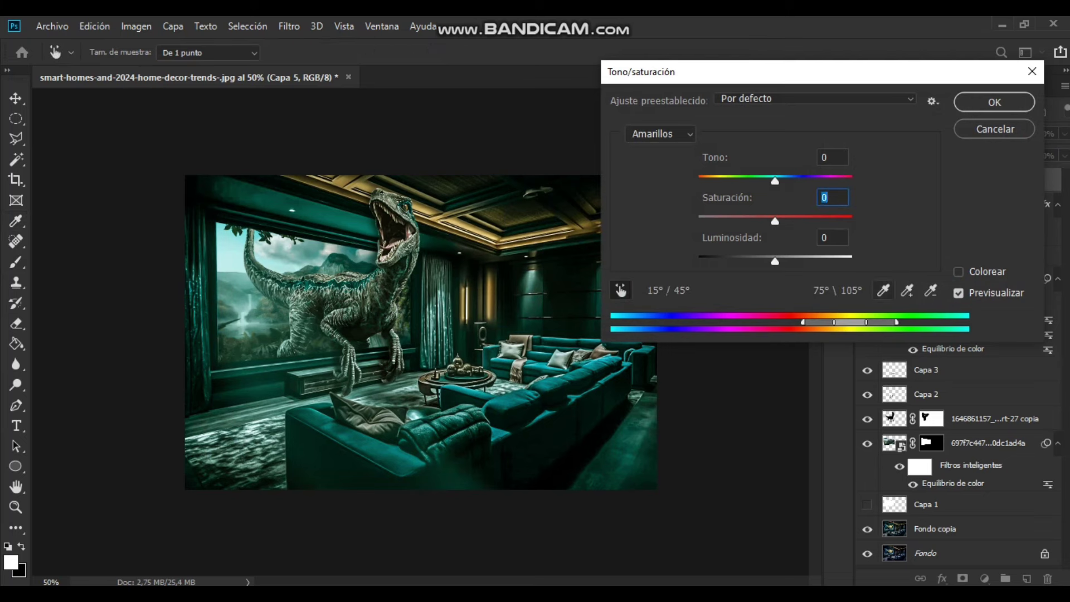
pyautogui.hotkey('shift', 'Tab')
pyautogui.write('-23')
pyautogui.press('Up')
pyautogui.press('Up')
pyautogui.press('Up')
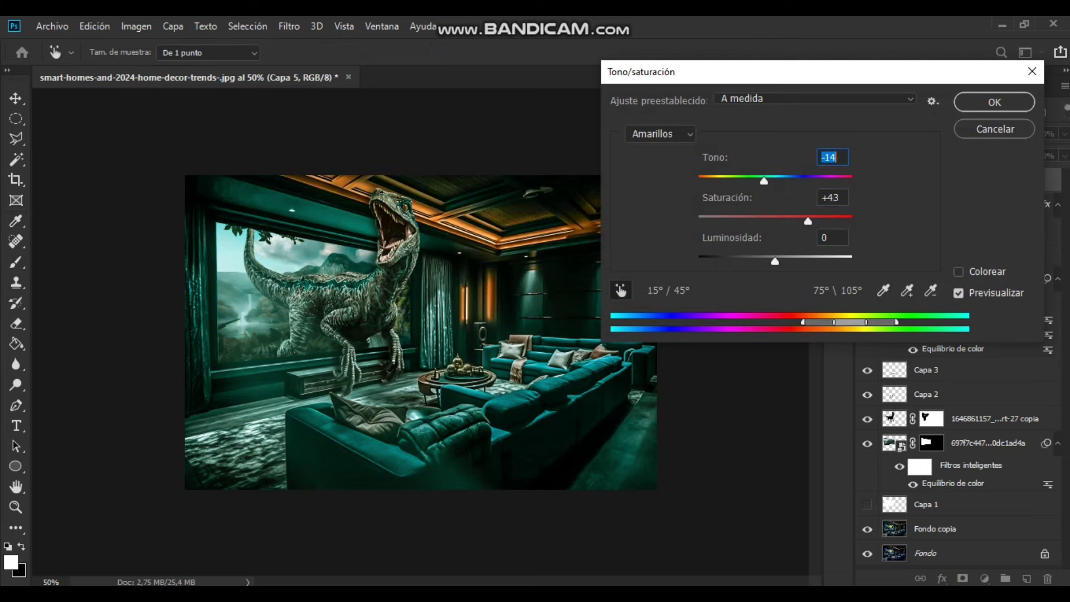
pyautogui.write('22')
pyautogui.write('15')
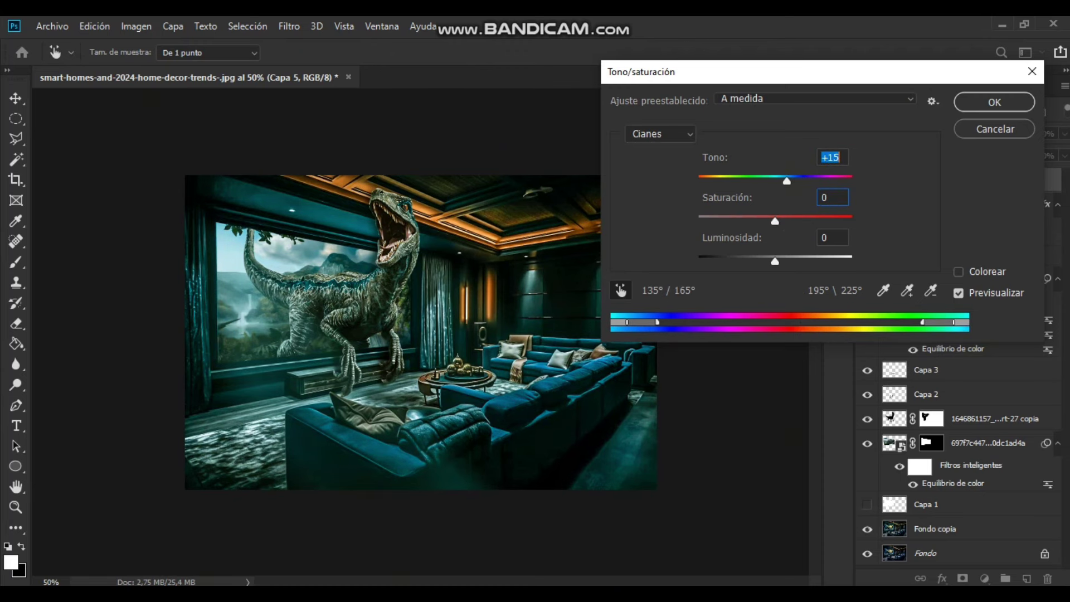
pyautogui.write('+23')
# Step: Shift the Cyans hue to +15 to turn the sofas blue, and apply Hue/Saturation
pyautogui.hotkey('alt', 'p')
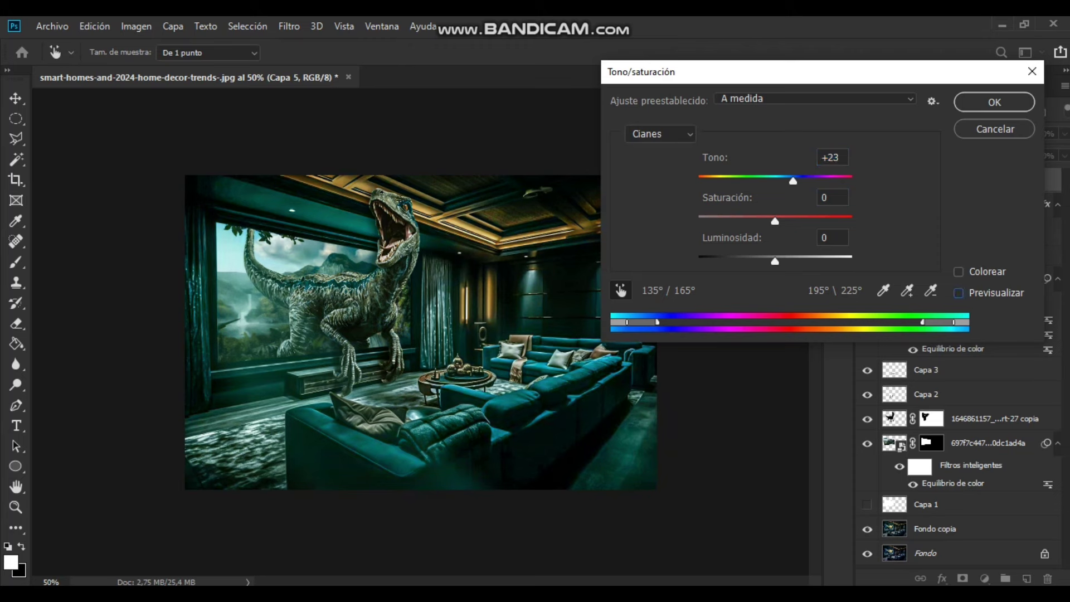
pyautogui.hotkey('alt', 'p')
pyautogui.press('Down')
pyautogui.press('Down')
pyautogui.press('Down')
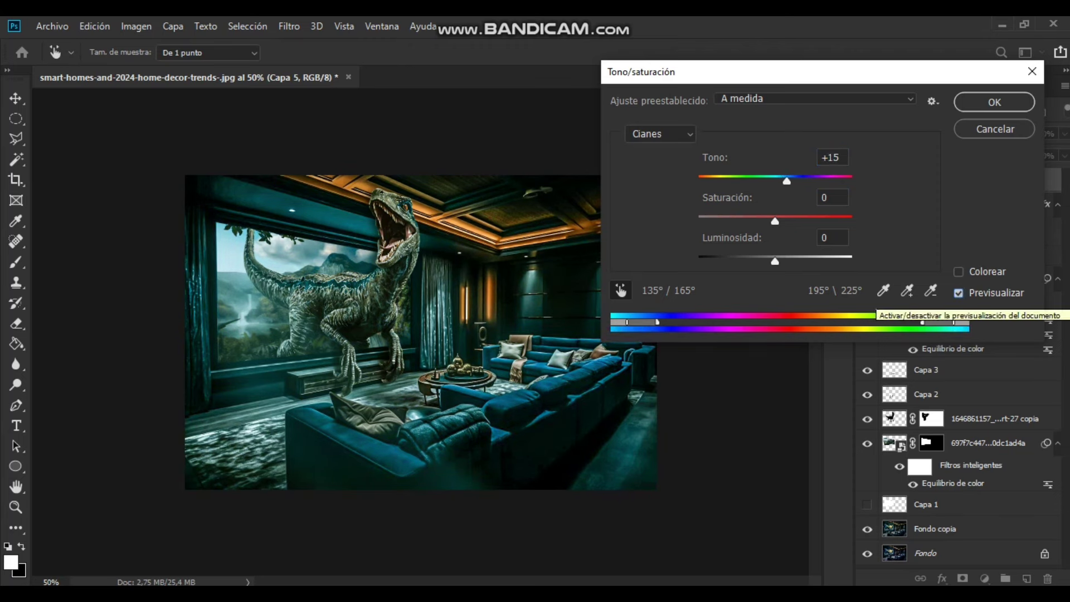
pyautogui.click(994, 102)
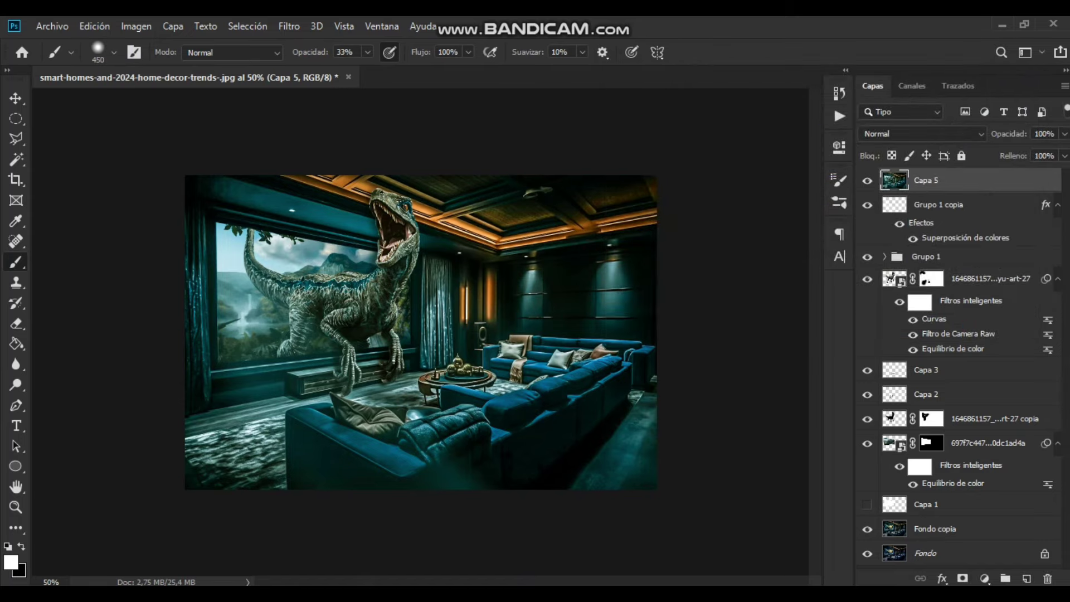